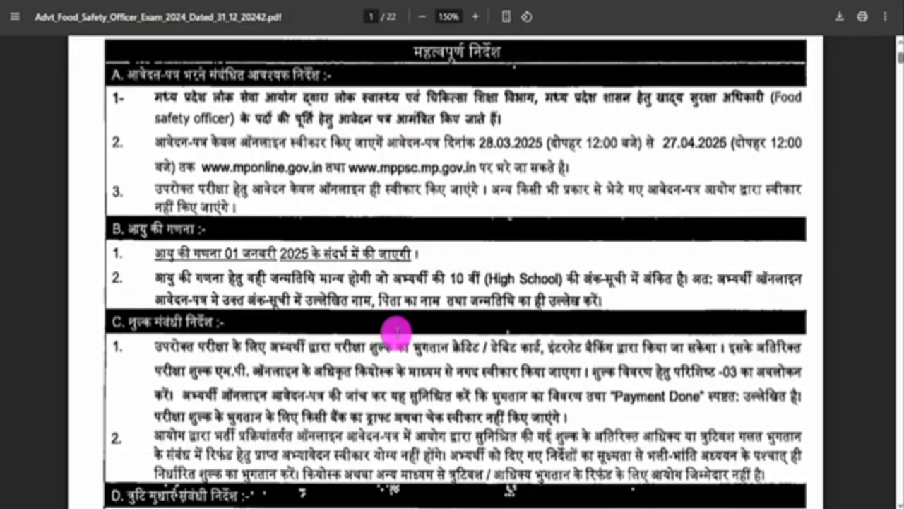
- Look through the Food Safety Officer Exam 2024 advertisement PDF, including the instructions, eligibility and vacancy table
scroll(397, 330, down, 3)
scroll(397, 332, down, 10)
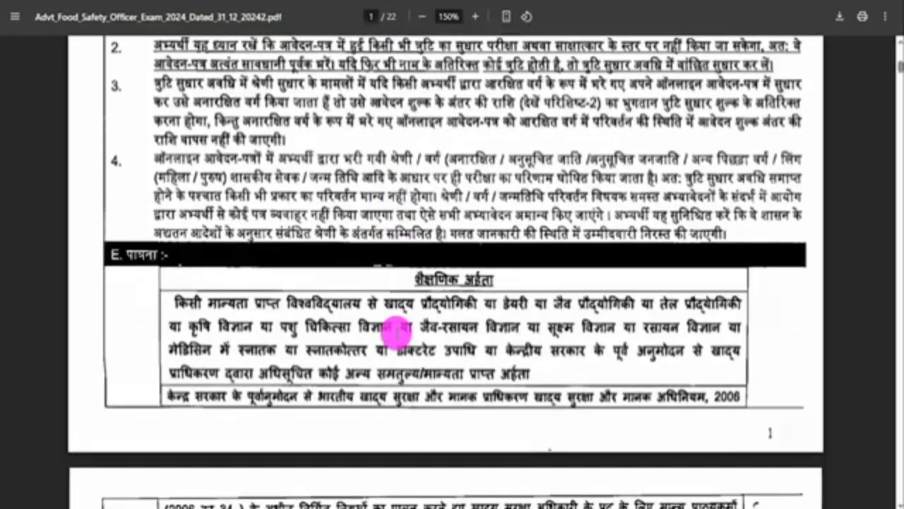
scroll(397, 334, down, 3)
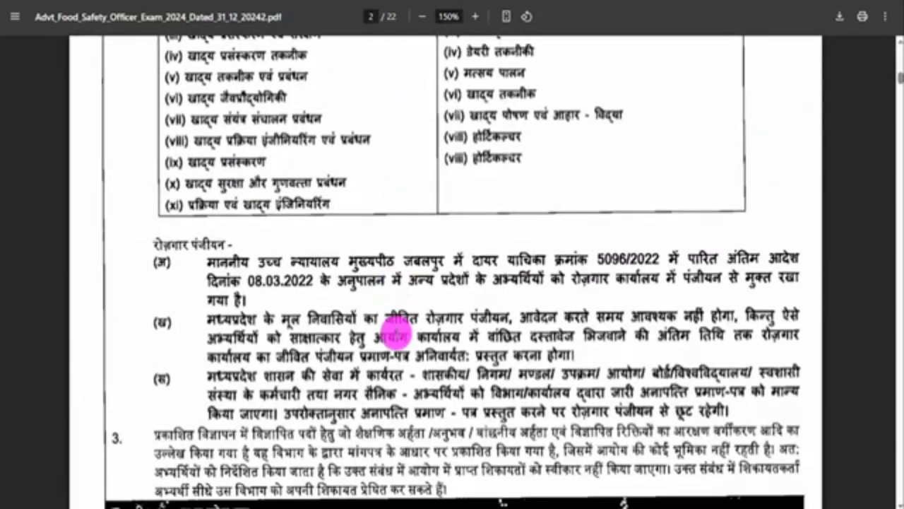
scroll(397, 332, down, 3)
scroll(397, 332, down, 10)
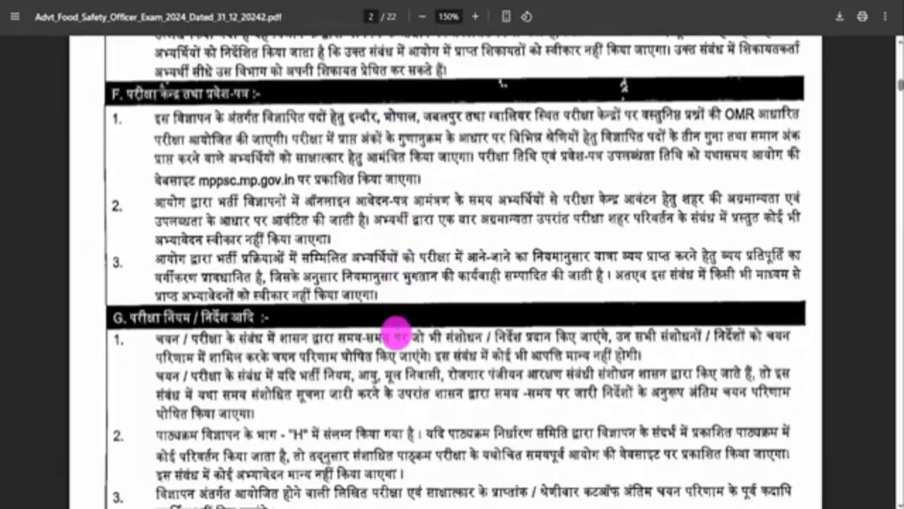
scroll(397, 333, down, 11)
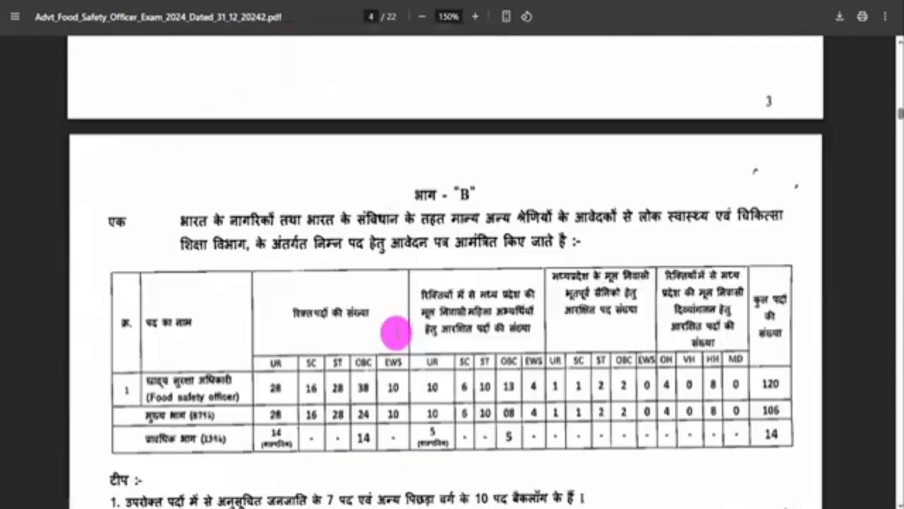
scroll(397, 332, down, 9)
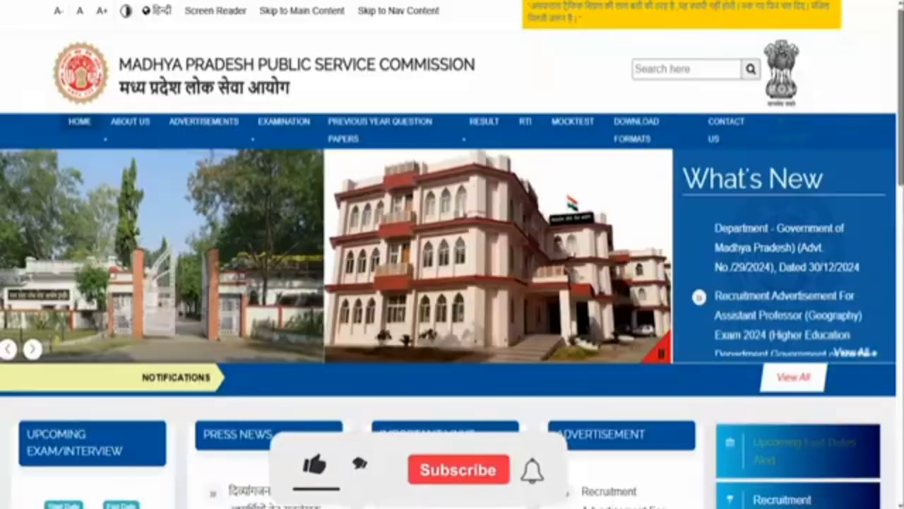
- Look over the Madhya Pradesh Public Service Commission home page, including its navigation entries and lower sections
mouse_move(287, 129)
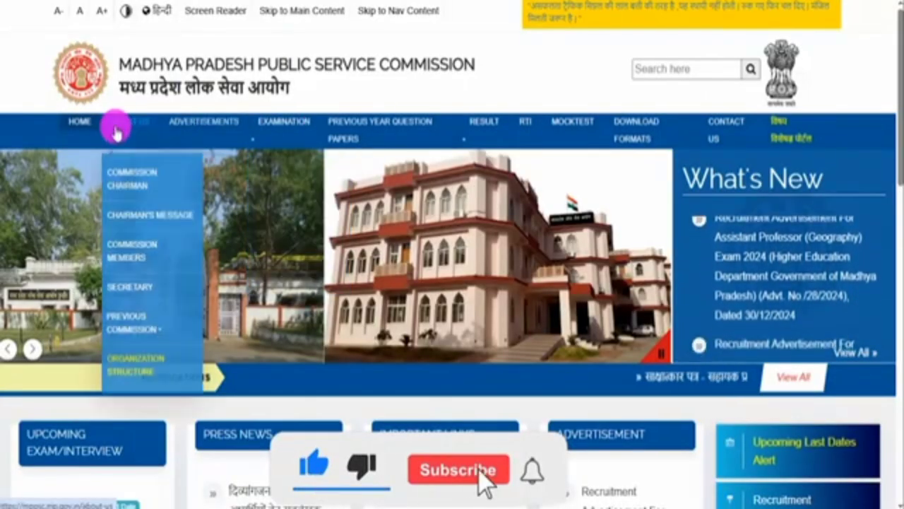
scroll(131, 151, down, 5)
scroll(452, 254, down, 3)
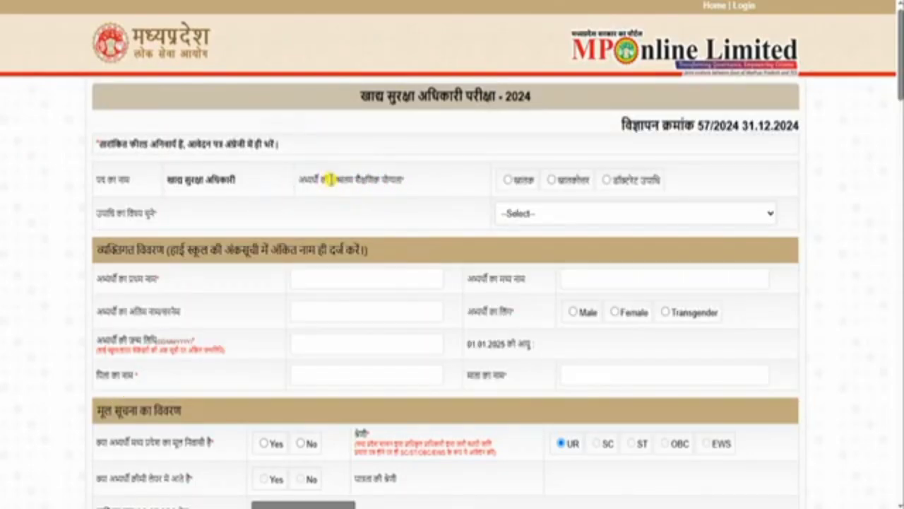
- Set the candidate's highest educational qualification to स्नातक (graduate) and choose Dairying as the degree subject
drag(330, 180, 390, 177)
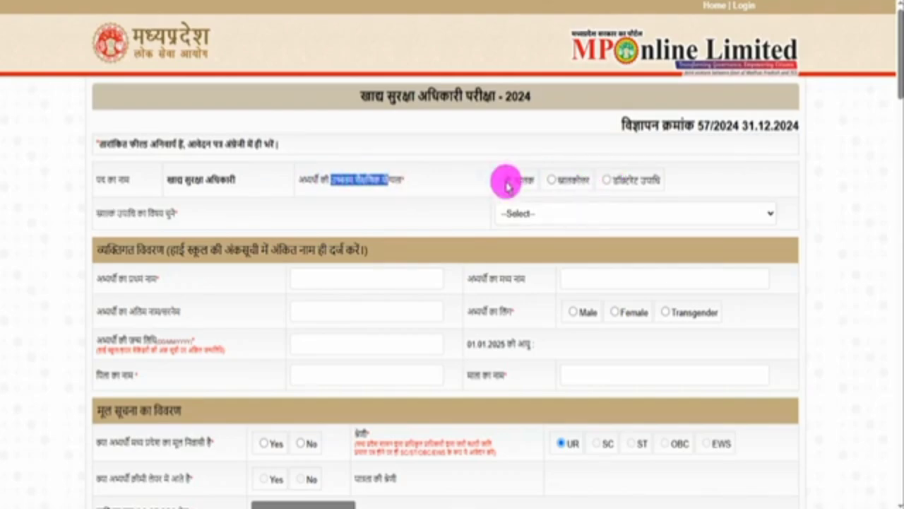
click(545, 214)
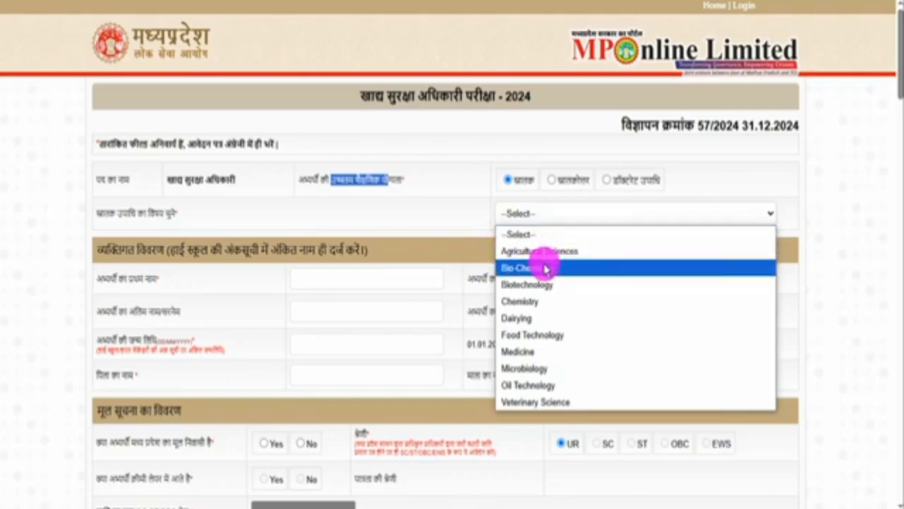
click(538, 318)
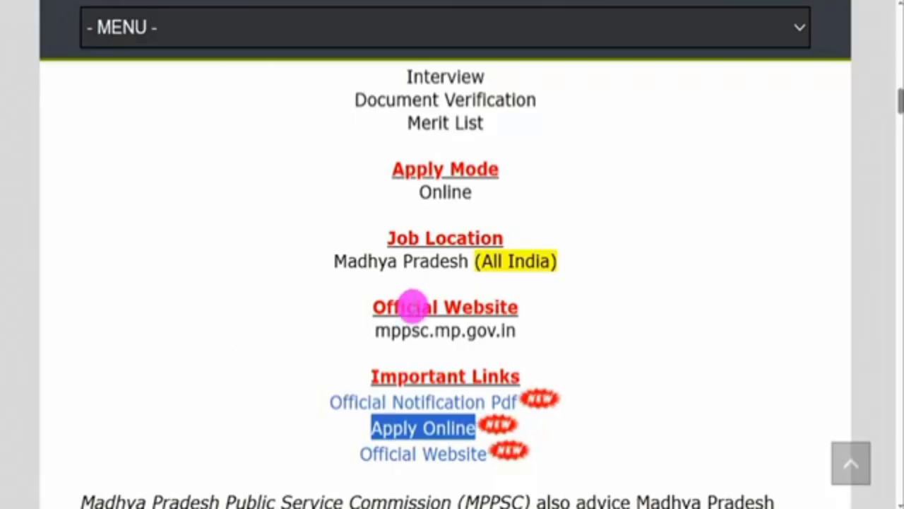
- Read the Educational Qualification section on the job post page
scroll(414, 297, up, 5)
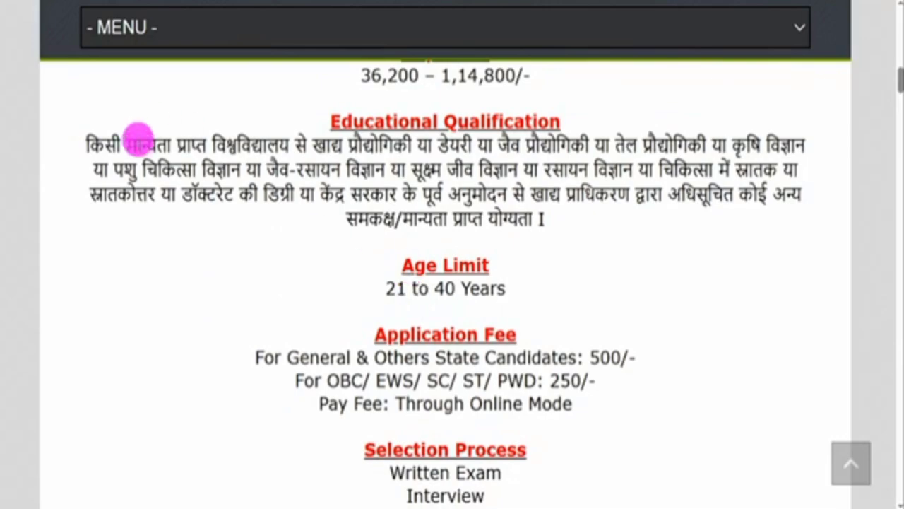
mouse_move(141, 145)
mouse_down()
mouse_move(389, 151)
mouse_move(685, 137)
mouse_move(378, 153)
mouse_move(282, 174)
mouse_move(682, 167)
mouse_move(595, 198)
mouse_move(609, 198)
mouse_up()
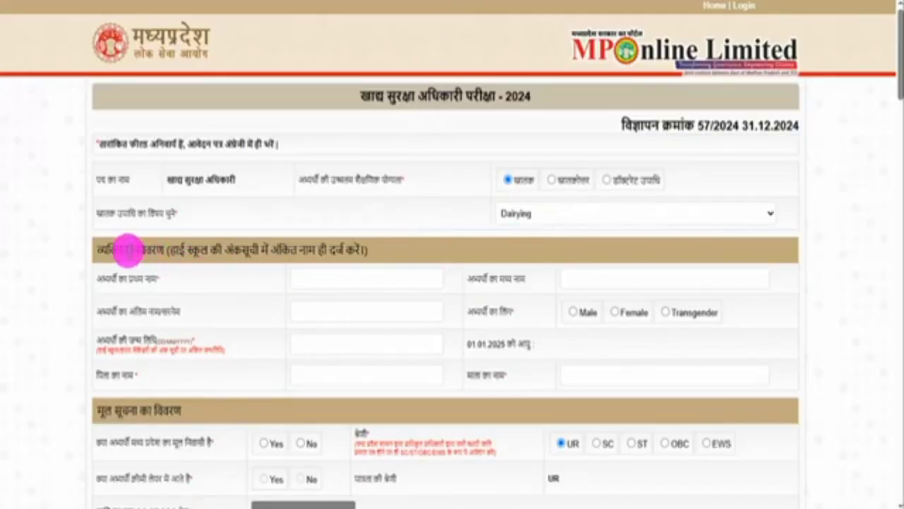
- Go through the name, birth date and parent fields in the personal details and set the candidate's gender to Male
drag(136, 249, 343, 254)
click(339, 279)
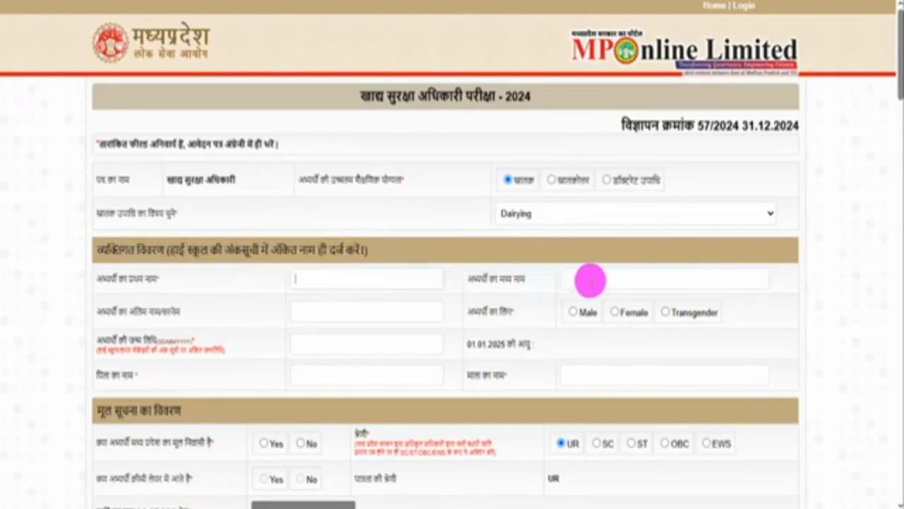
click(309, 313)
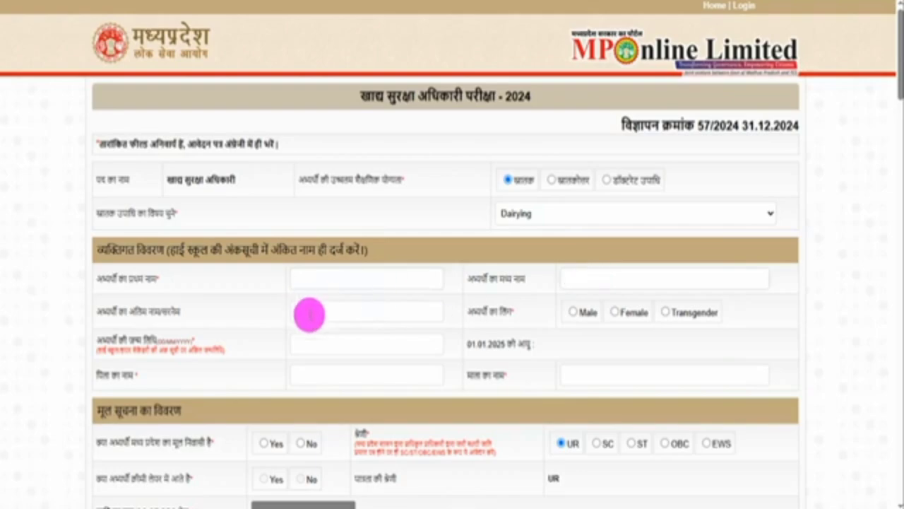
click(573, 312)
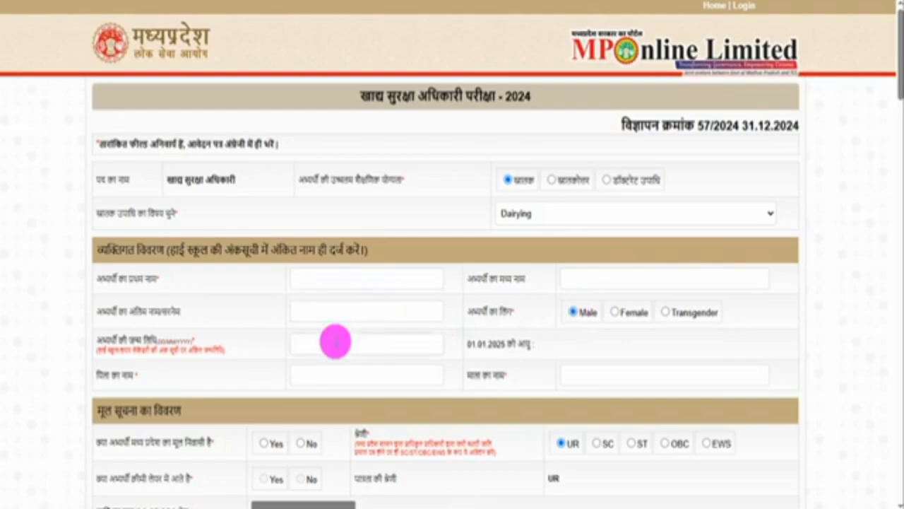
drag(368, 378, 406, 353)
drag(621, 374, 647, 356)
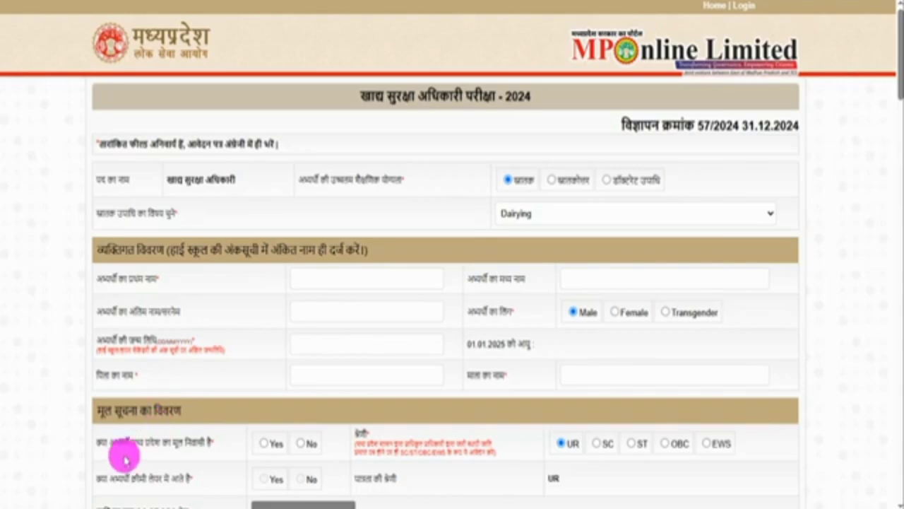
- Answer the Madhya Pradesh native resident question with Yes, then switch the answer to No
drag(111, 442, 183, 443)
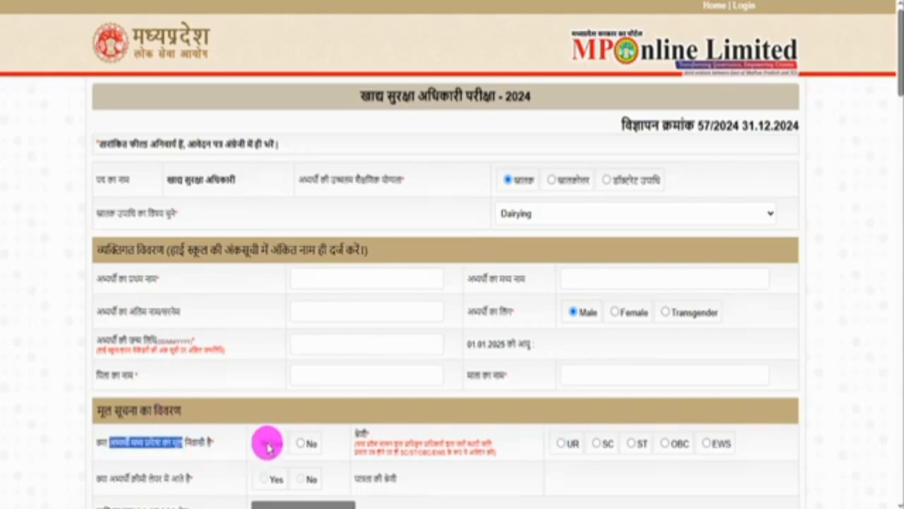
click(266, 444)
click(302, 443)
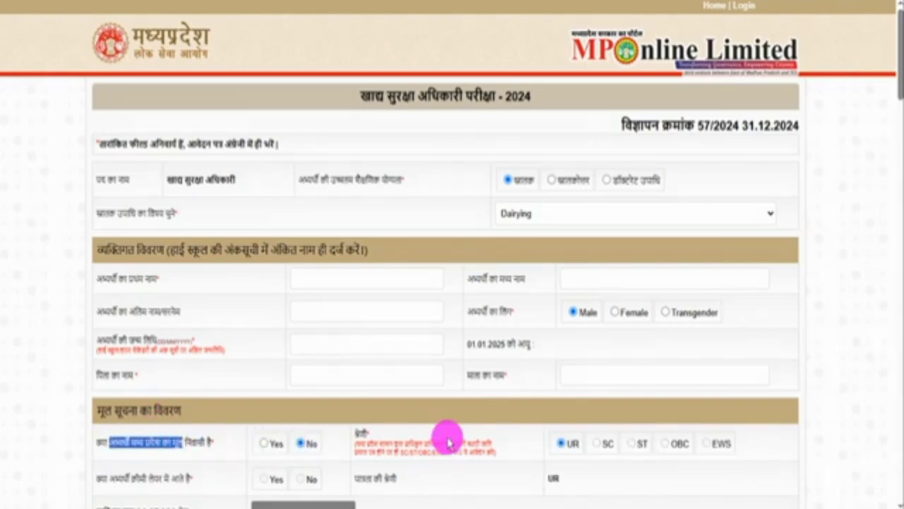
scroll(448, 434, down, 2)
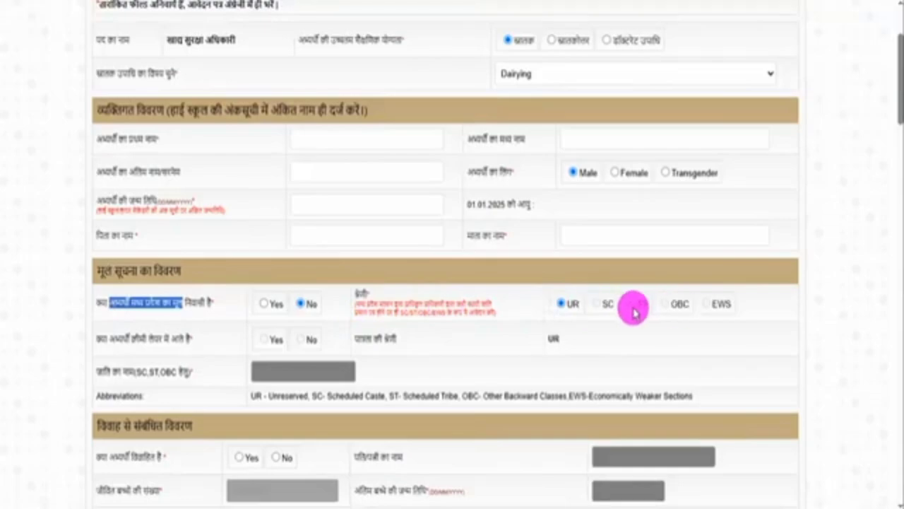
- Mark the candidate as a native resident of Madhya Pradesh and set the category to SC
drag(114, 339, 166, 339)
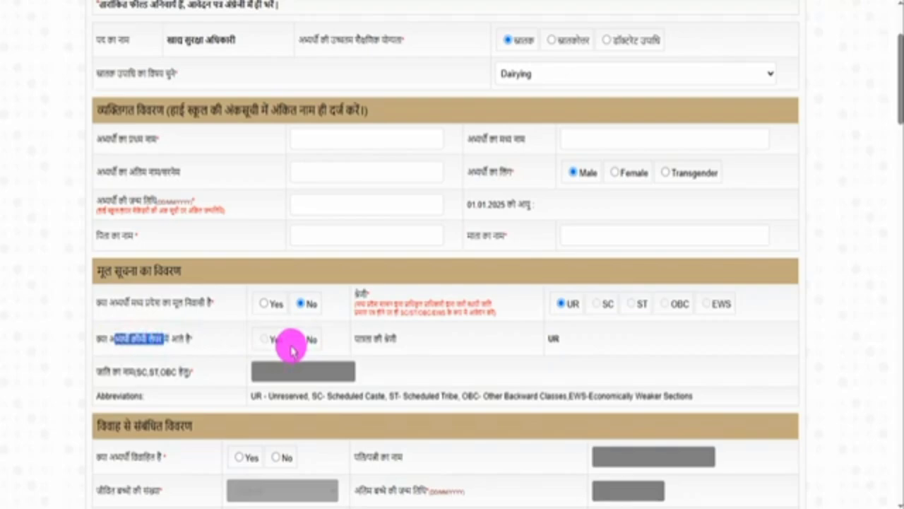
click(264, 303)
click(597, 303)
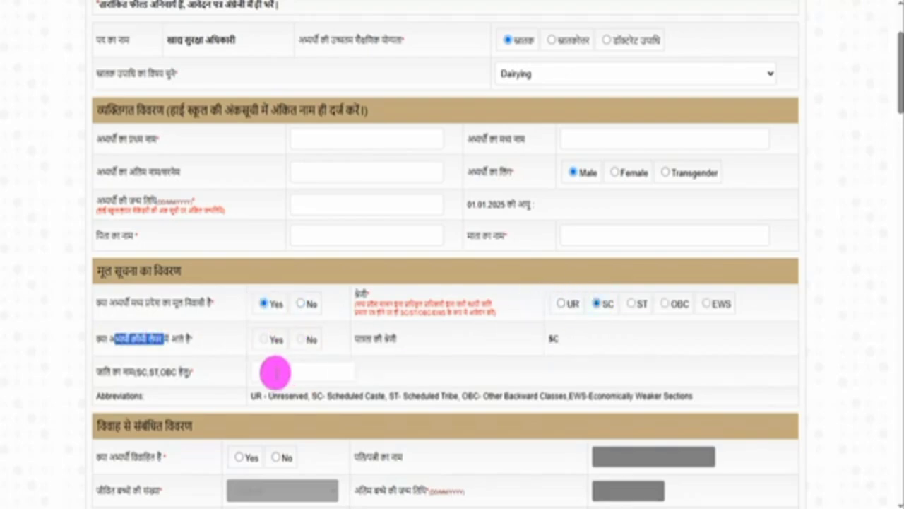
- Mark the candidate as married and go through the spouse name, living children and last-child fields
scroll(286, 373, down, 2)
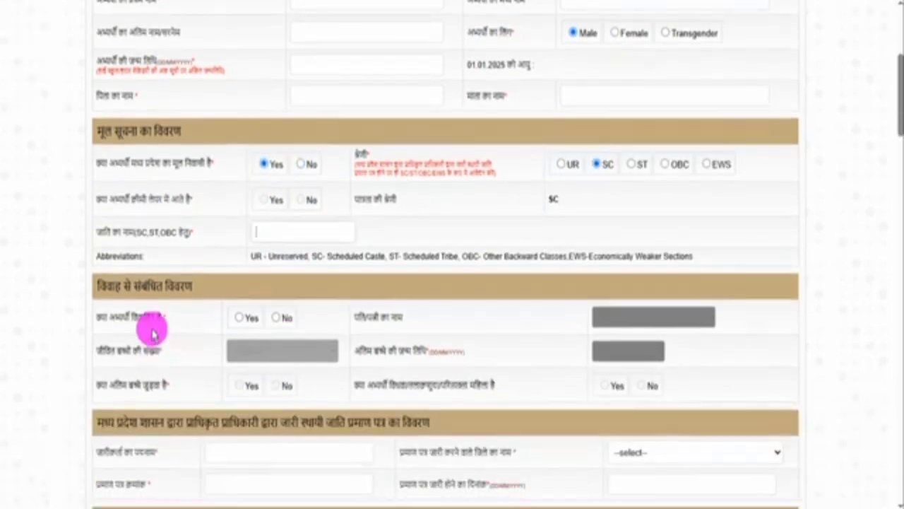
drag(117, 288, 132, 292)
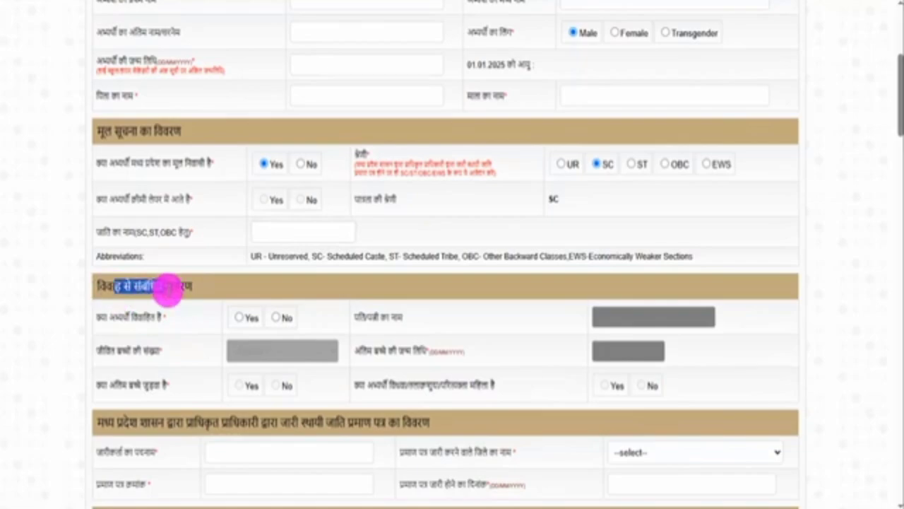
scroll(131, 292, down, 2)
drag(123, 178, 156, 180)
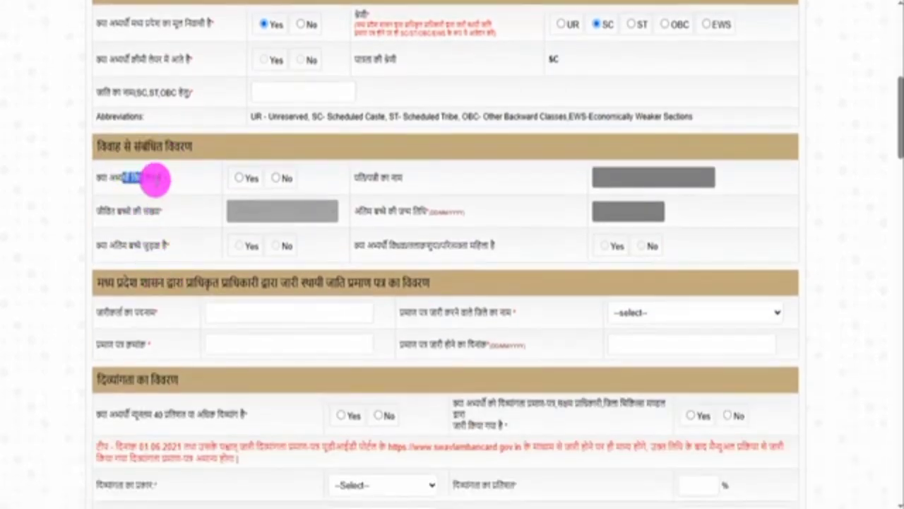
click(240, 178)
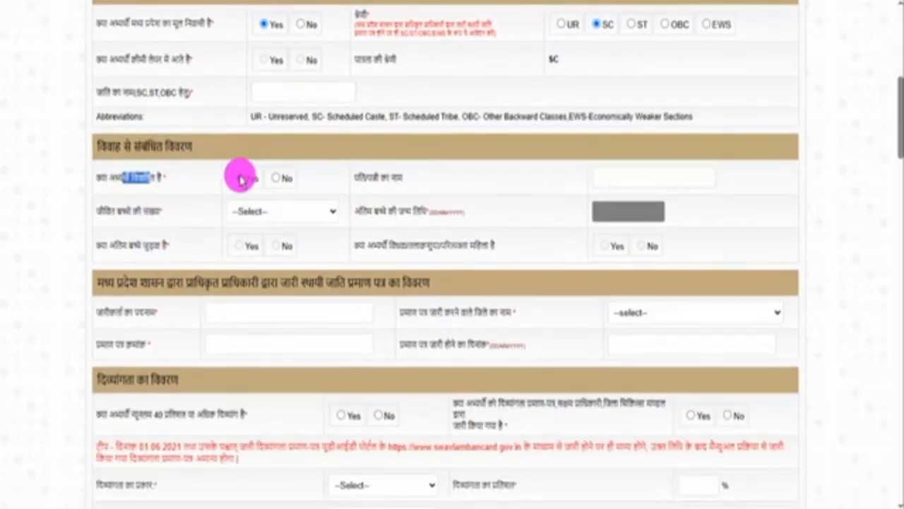
click(612, 179)
click(282, 216)
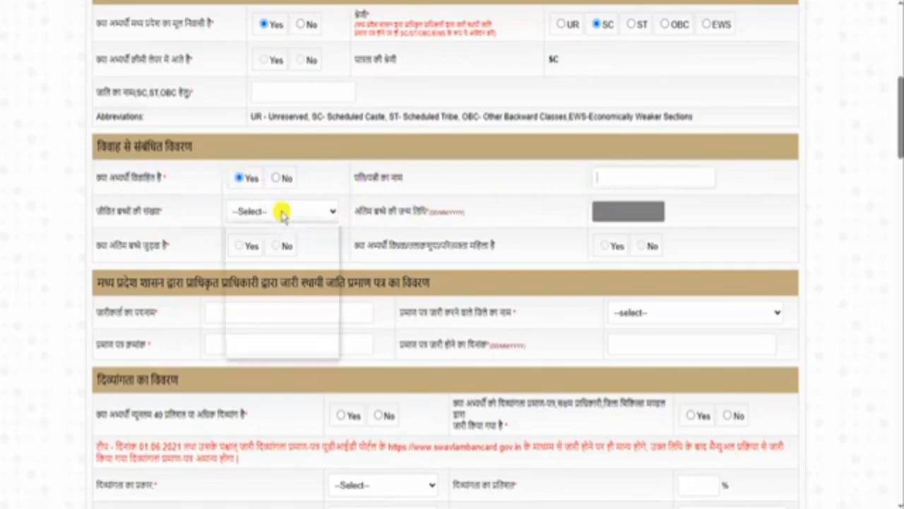
click(396, 211)
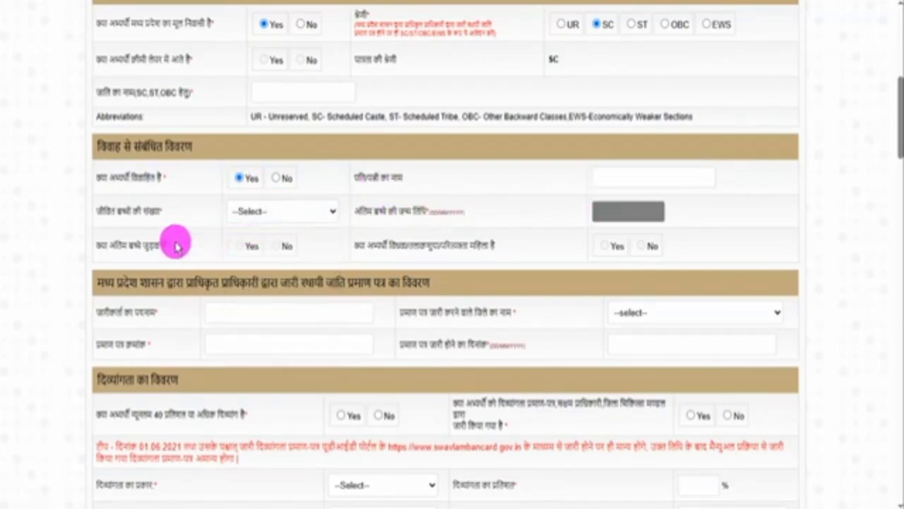
drag(117, 244, 394, 260)
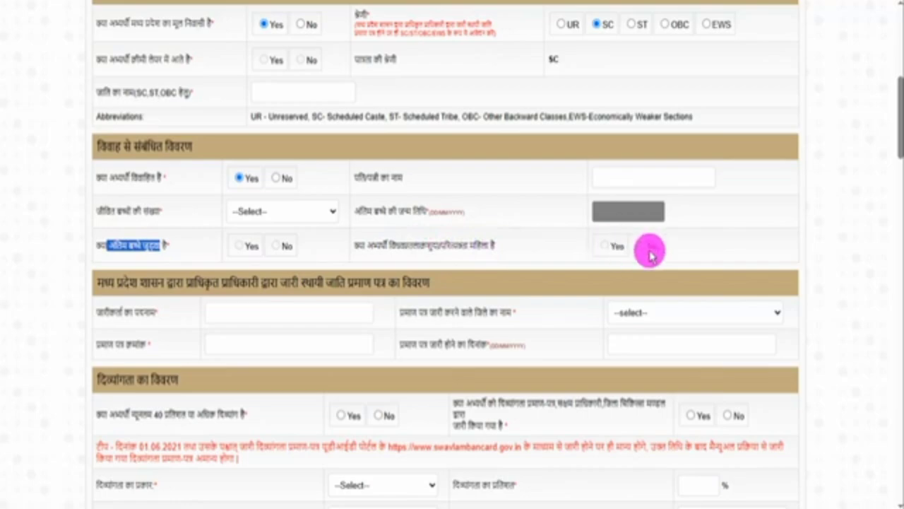
- Answer the marriage question with No in the marriage details section
click(121, 177)
drag(121, 178, 152, 178)
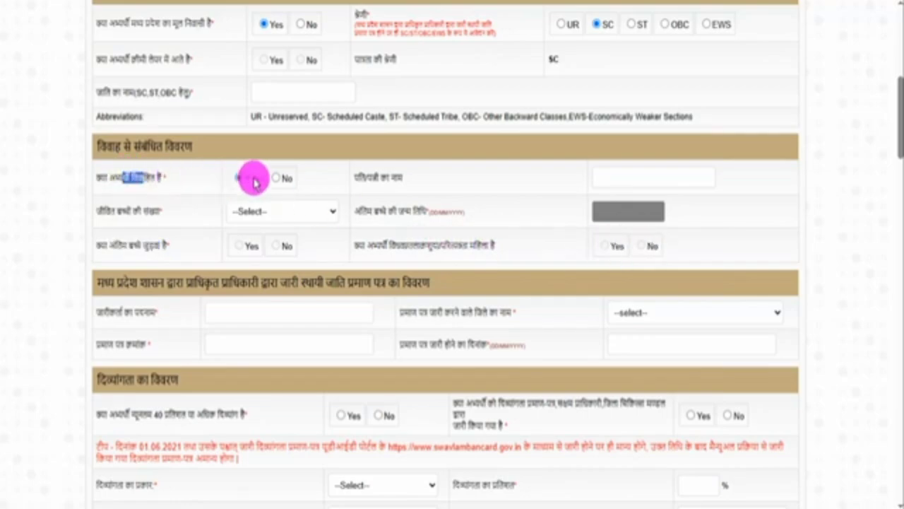
click(277, 179)
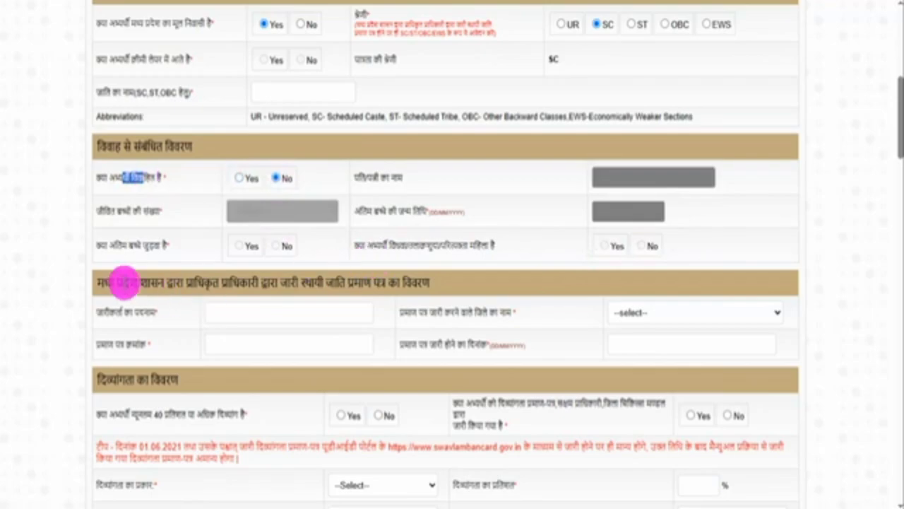
- Examine the caste certificate fields for the issuer's designation, issuing district, certificate number and issue date
drag(116, 282, 431, 280)
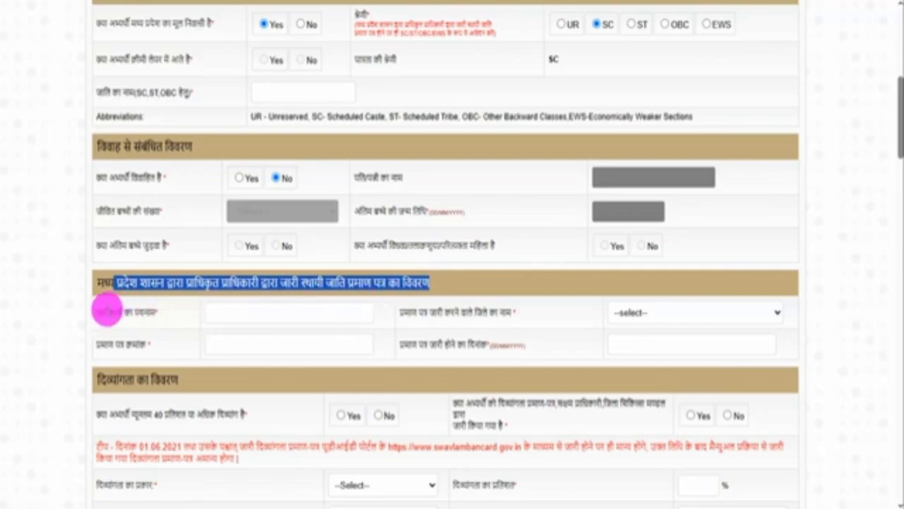
drag(105, 306, 253, 315)
click(254, 315)
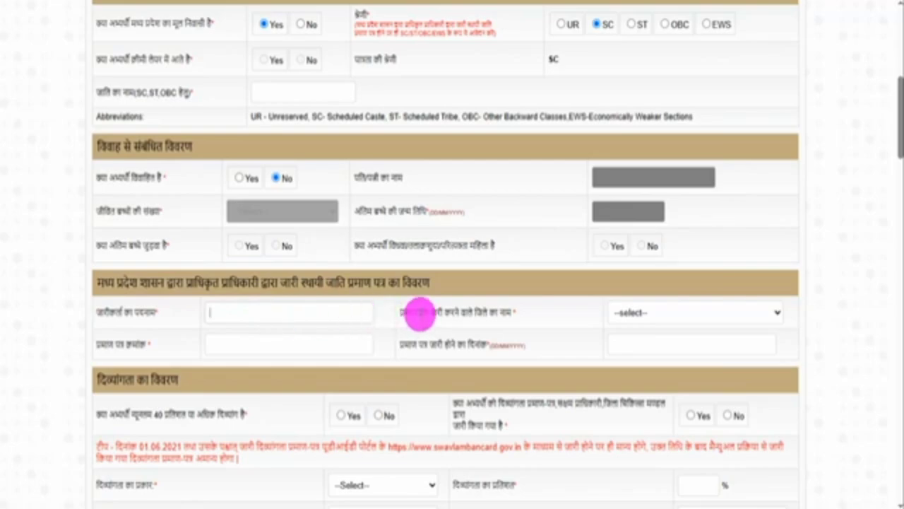
drag(417, 313, 515, 311)
click(647, 315)
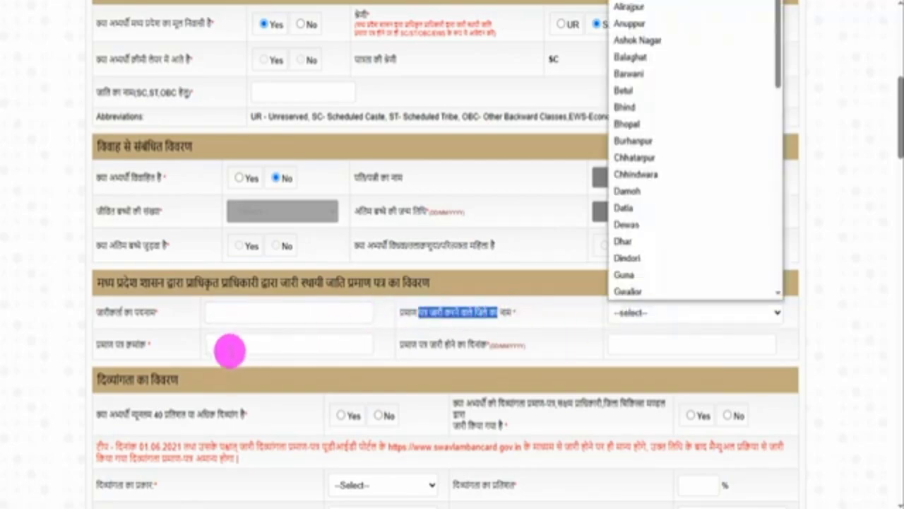
click(231, 346)
drag(430, 348, 487, 346)
click(643, 345)
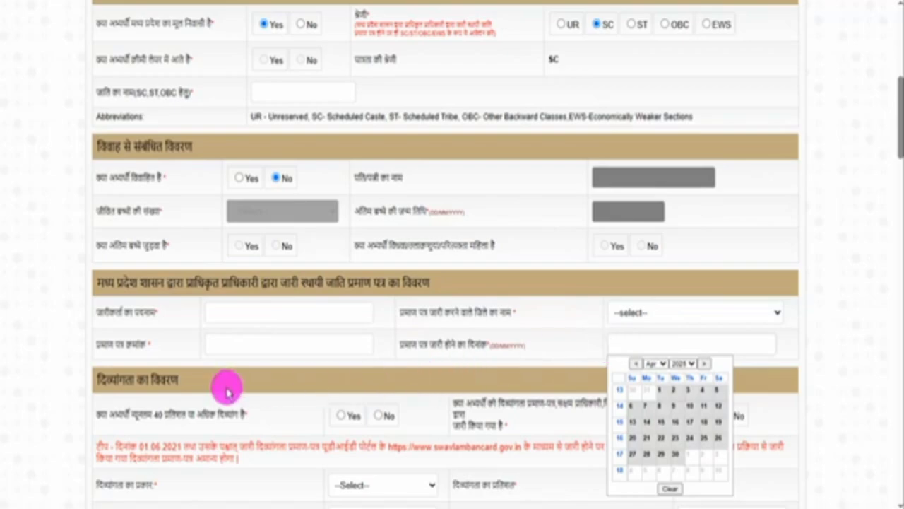
- Try both answers for the 40 percent or more disability question, check the disability certificate question, and set the disability answer to No
drag(108, 379, 145, 376)
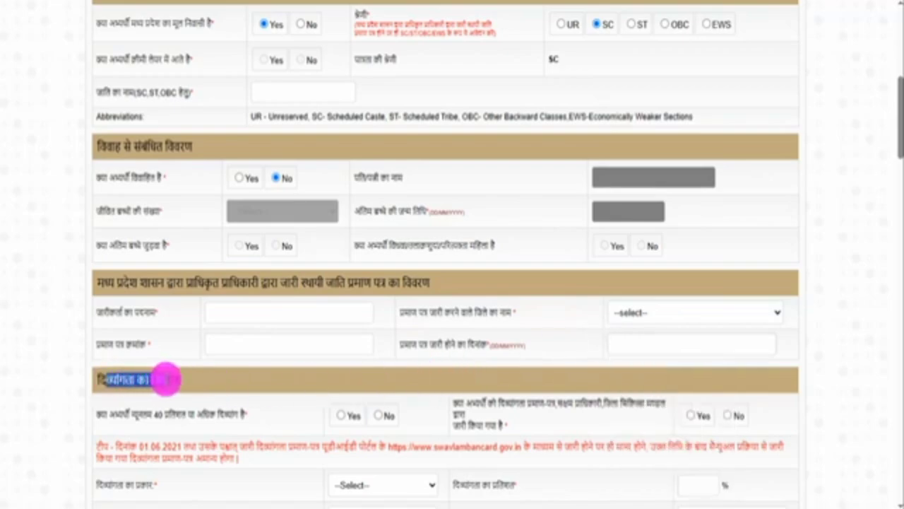
scroll(166, 379, down, 1)
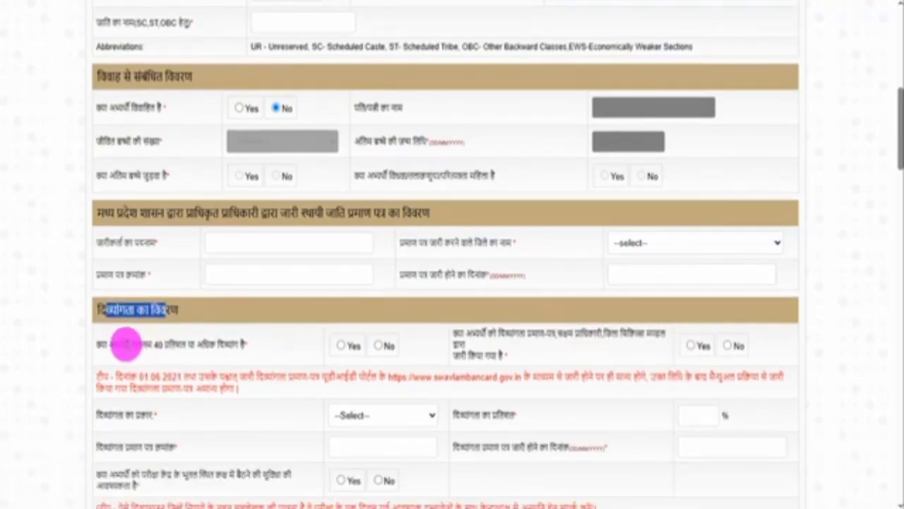
drag(125, 345, 203, 346)
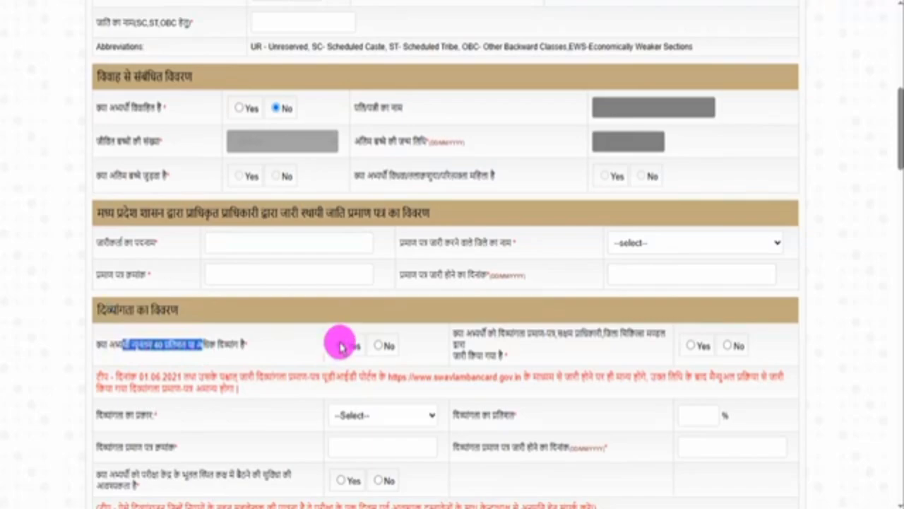
click(380, 347)
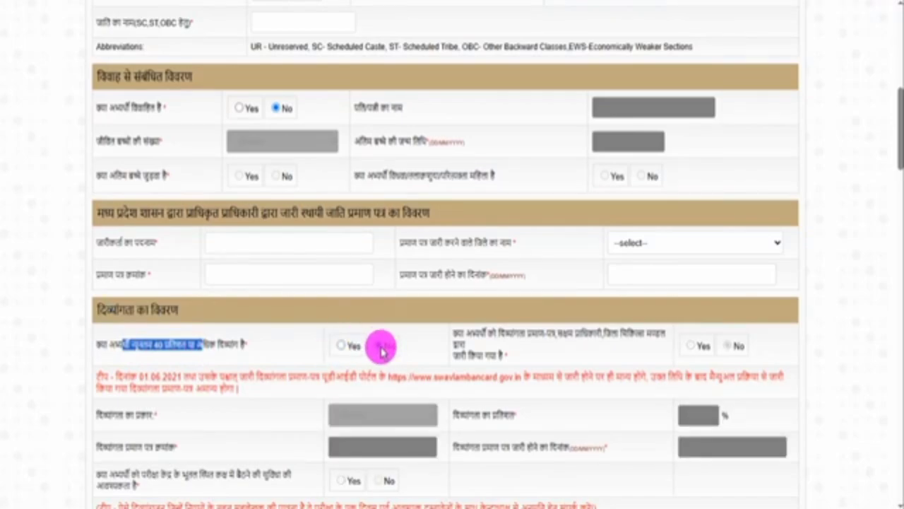
click(342, 345)
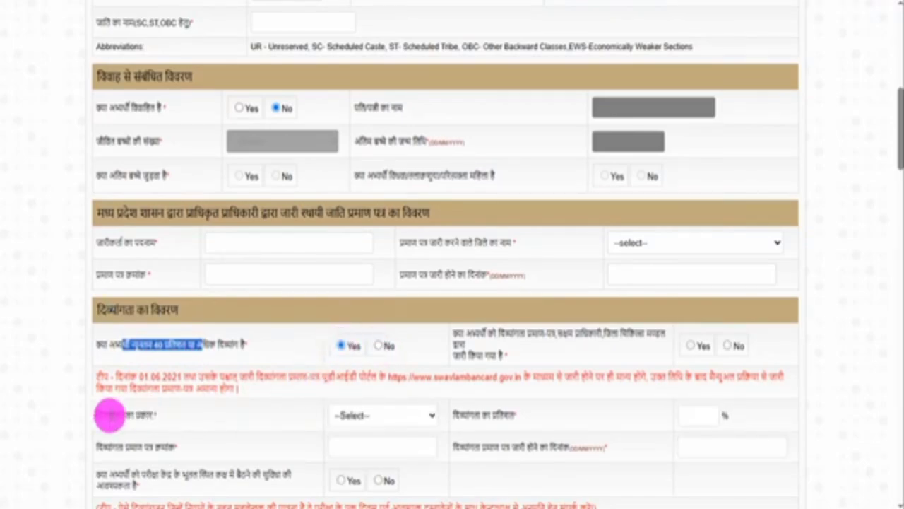
scroll(395, 404, down, 2)
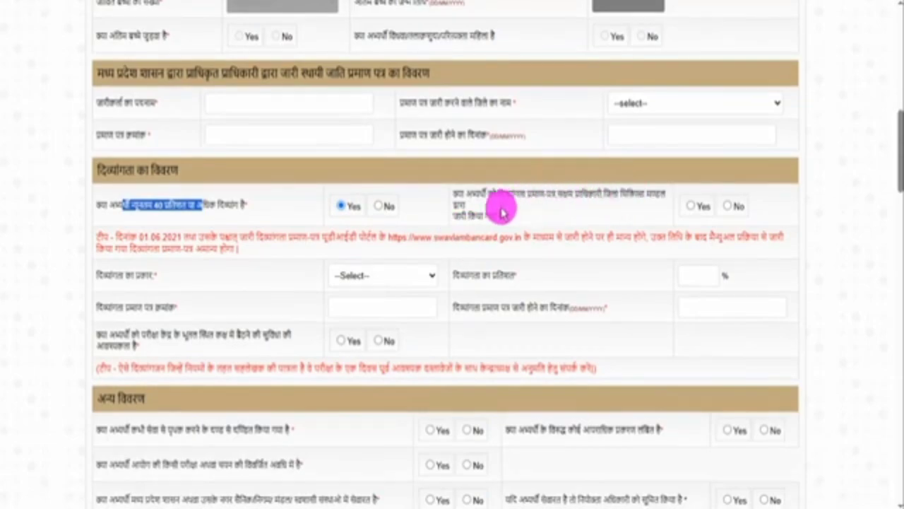
double_click(477, 215)
click(691, 206)
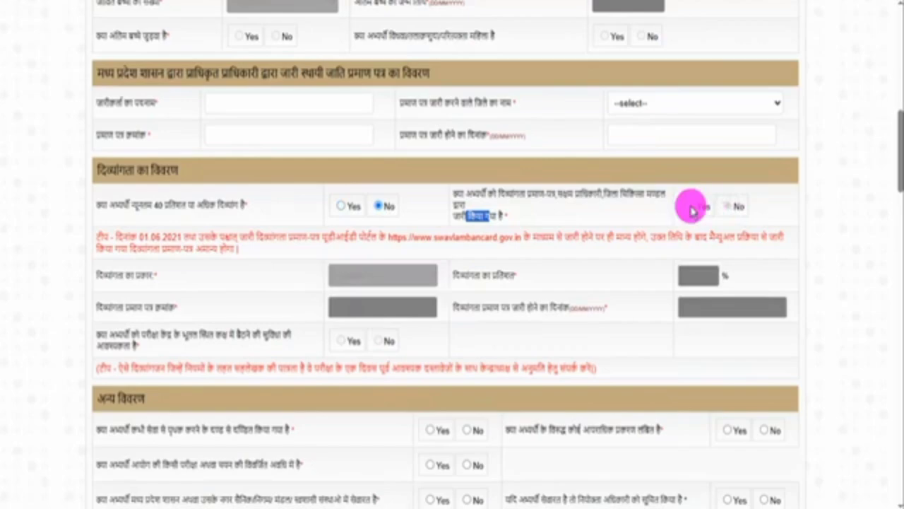
- Examine the disability type, percentage, certificate number, issue date and ground-floor seating fields
drag(113, 274, 172, 275)
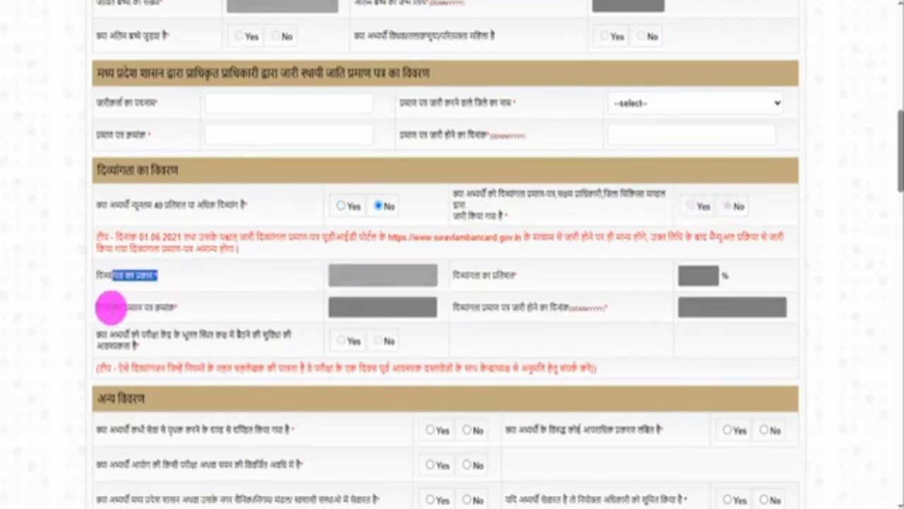
drag(111, 307, 162, 307)
drag(468, 274, 526, 281)
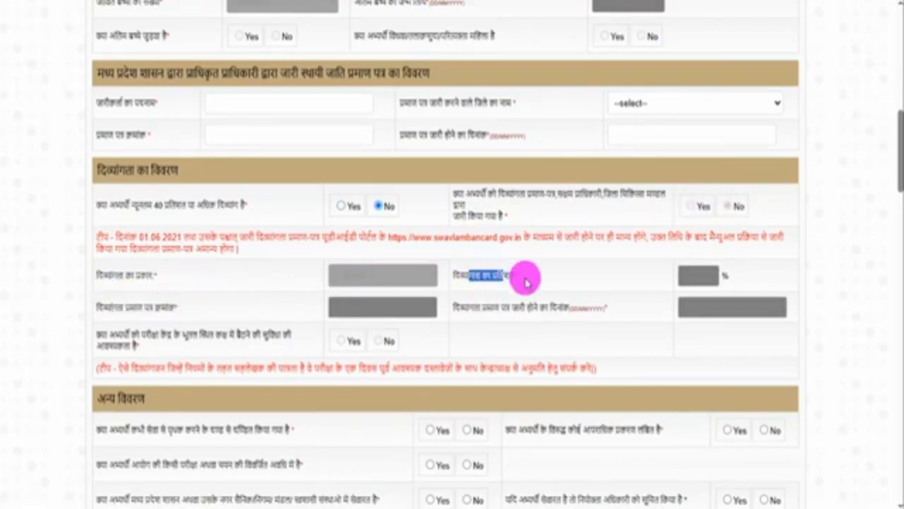
drag(469, 307, 697, 307)
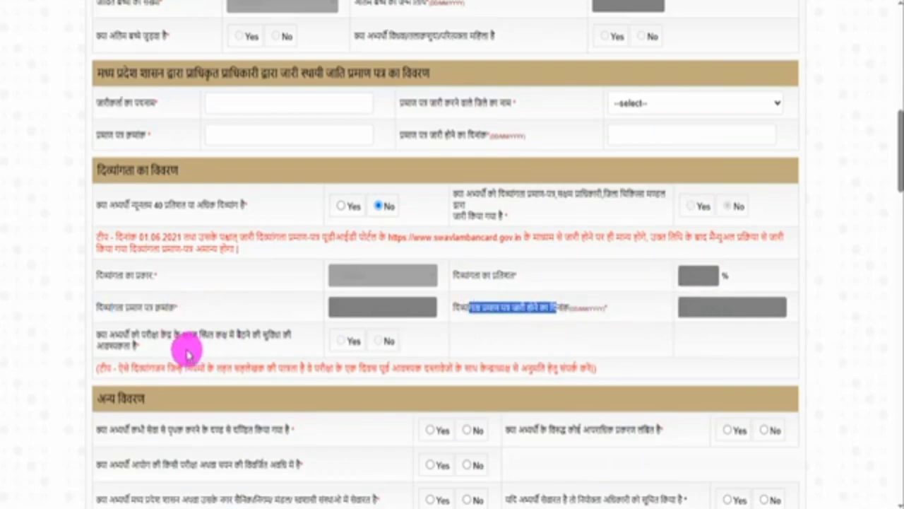
drag(115, 334, 378, 344)
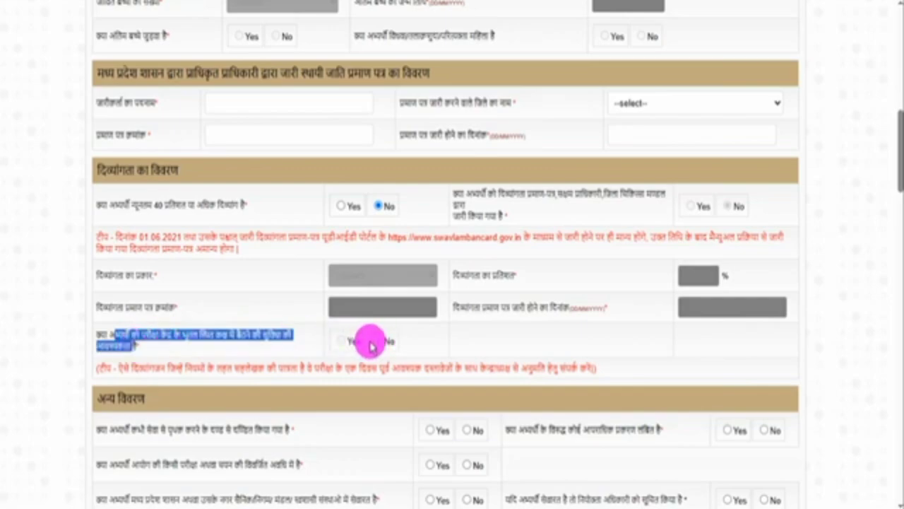
- Answer No to the questions on dismissal from service and pending criminal cases in the other details section
scroll(348, 338, down, 3)
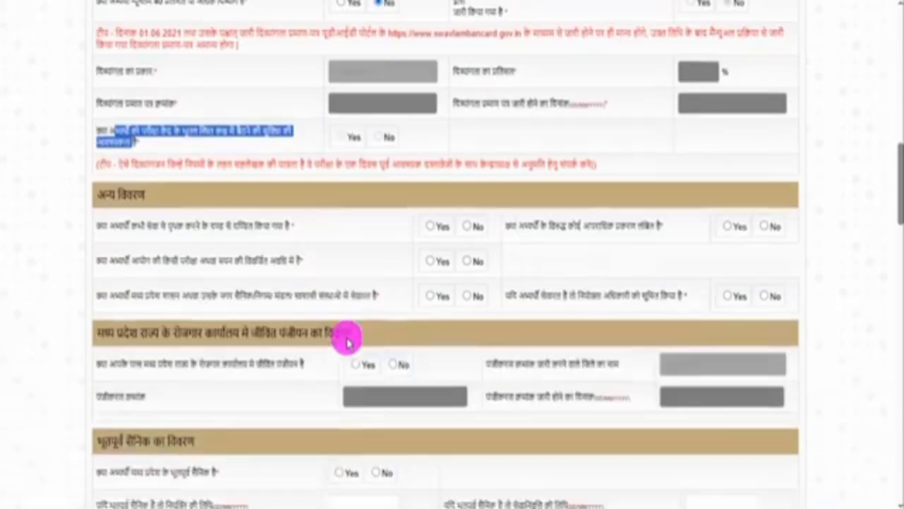
drag(115, 220, 433, 221)
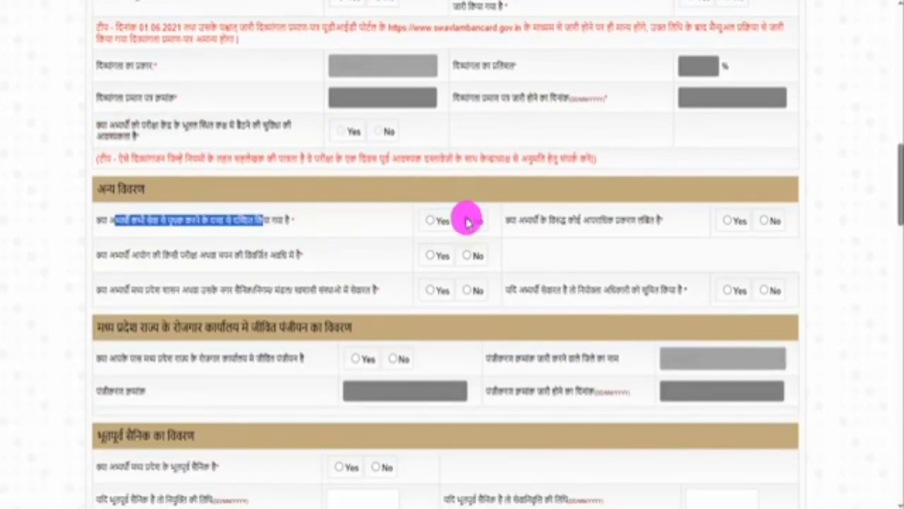
click(466, 220)
drag(531, 220, 629, 217)
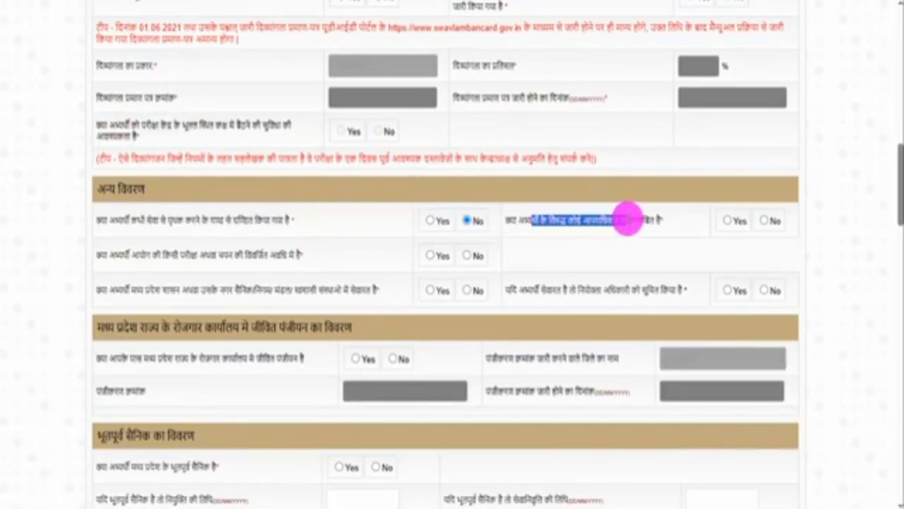
click(726, 220)
click(764, 220)
click(468, 221)
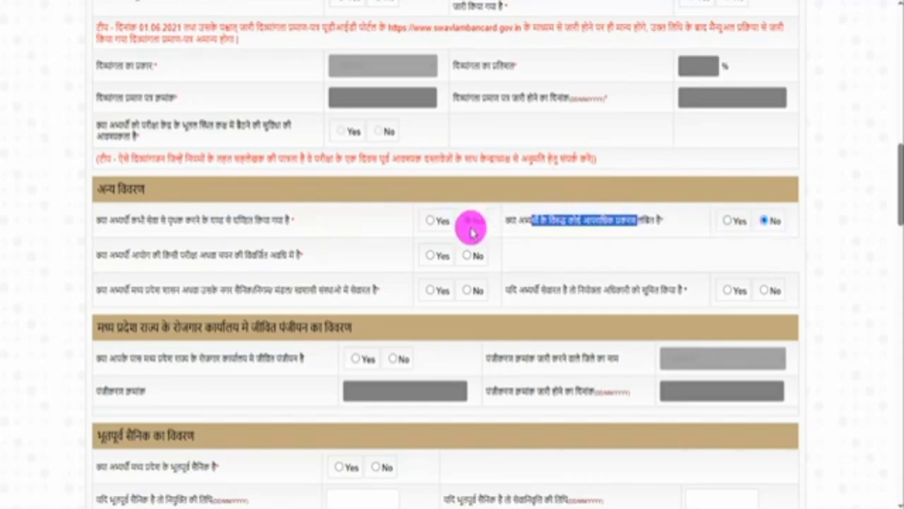
- Try Yes for the Commission debarment-period question, dismiss the alert, and set the answer to No
drag(209, 256, 298, 254)
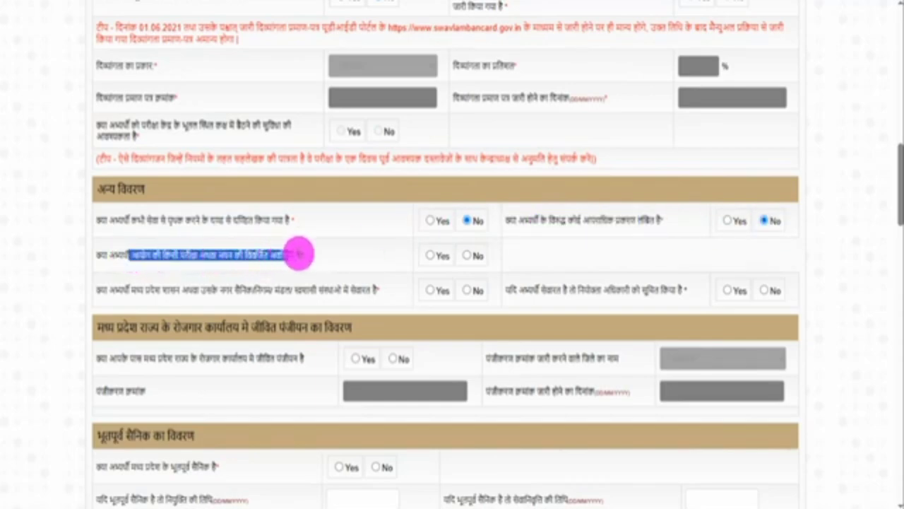
click(431, 255)
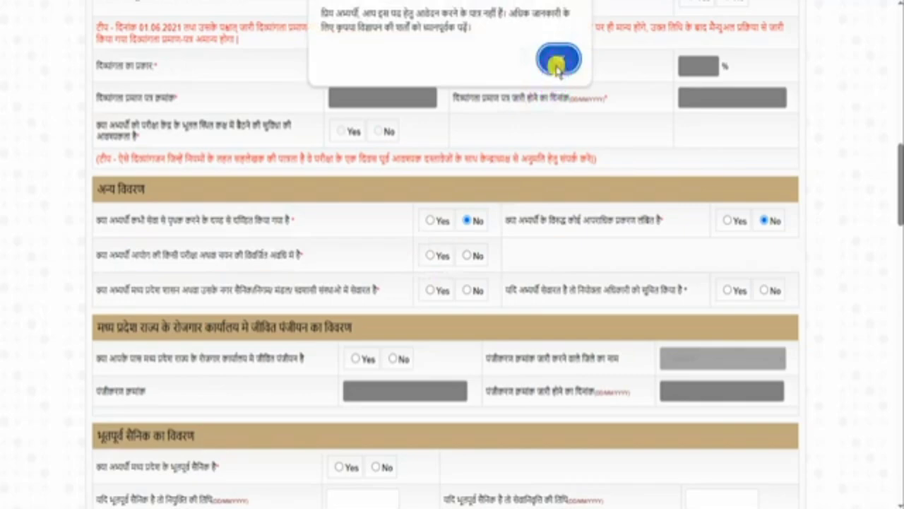
click(557, 62)
click(467, 256)
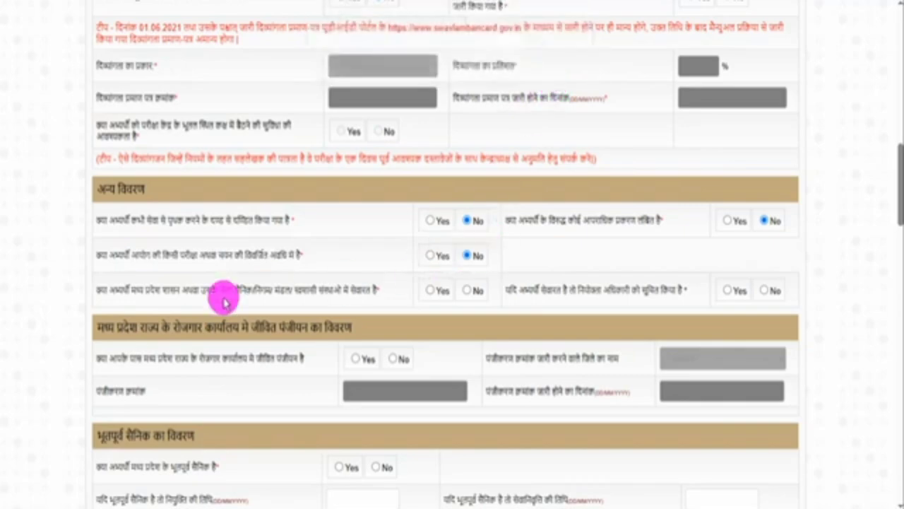
- Try Yes for the Madhya Pradesh government service question, check the employment registration fields, and set the service answer to No
drag(120, 288, 434, 292)
click(432, 290)
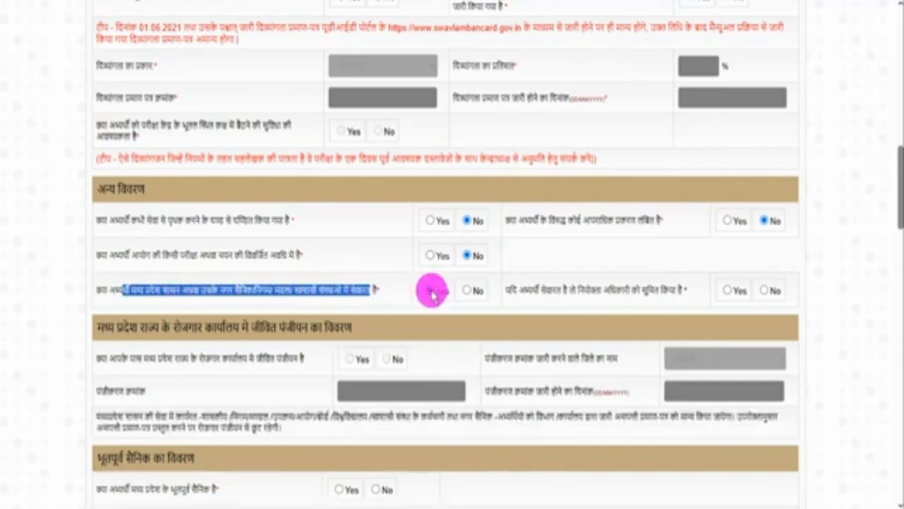
drag(121, 358, 387, 363)
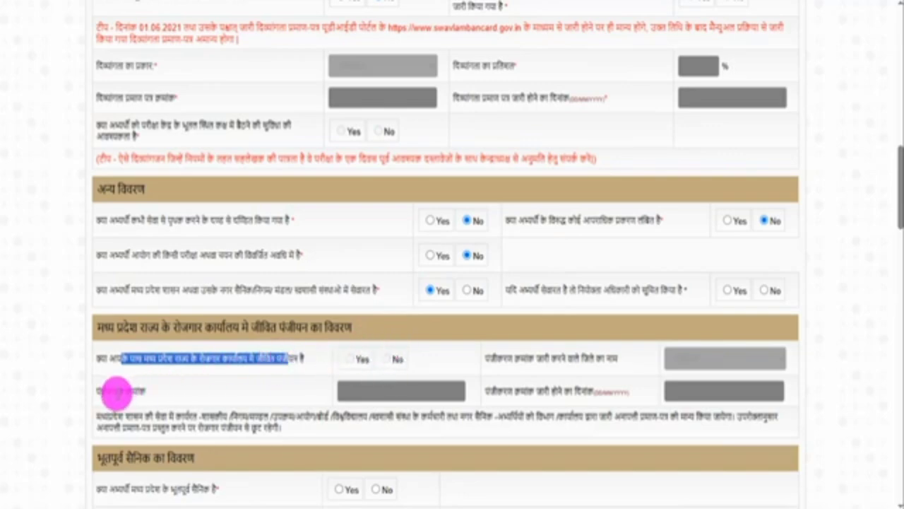
drag(115, 392, 403, 404)
click(467, 291)
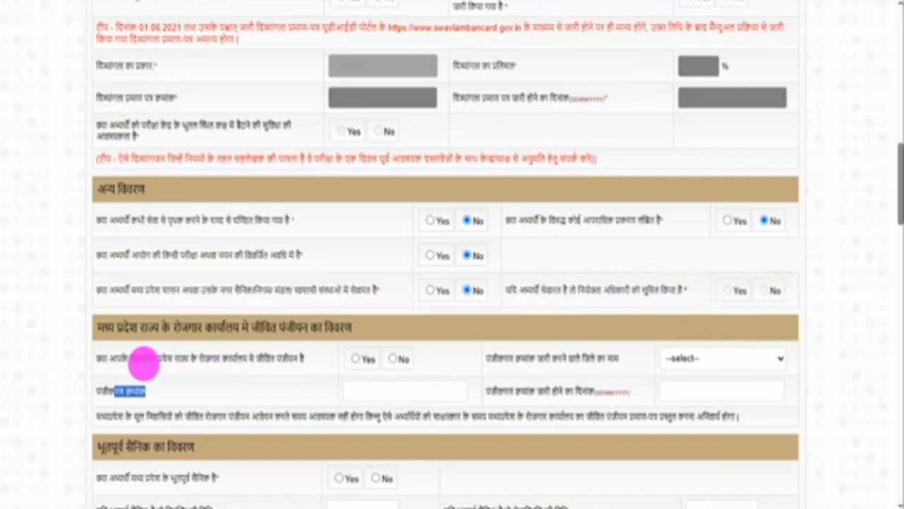
- Go through the employment registration's district, number and issue date fields with Yes chosen, and set the live registration answer to No
drag(132, 360, 297, 359)
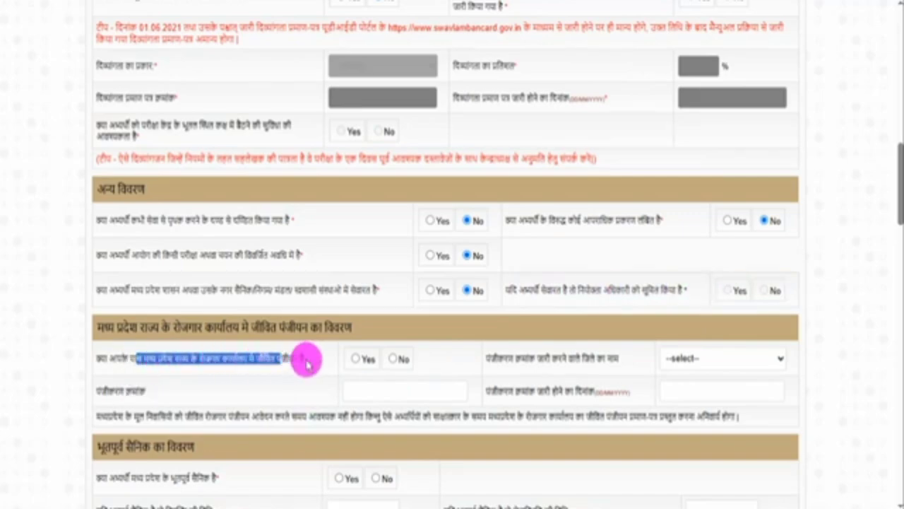
click(356, 359)
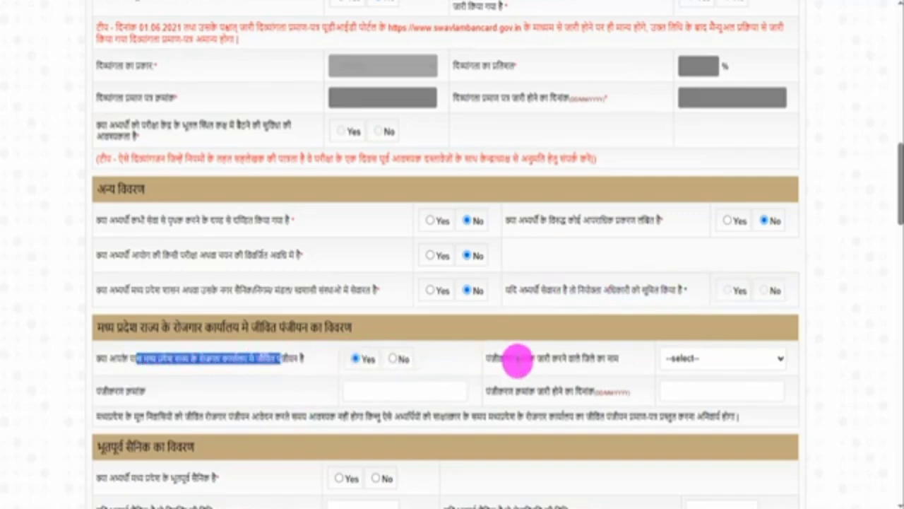
click(681, 358)
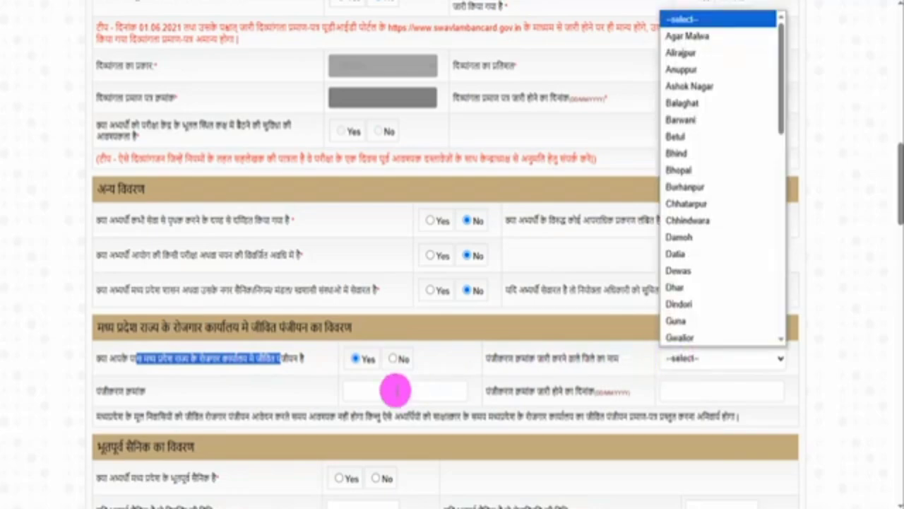
click(353, 394)
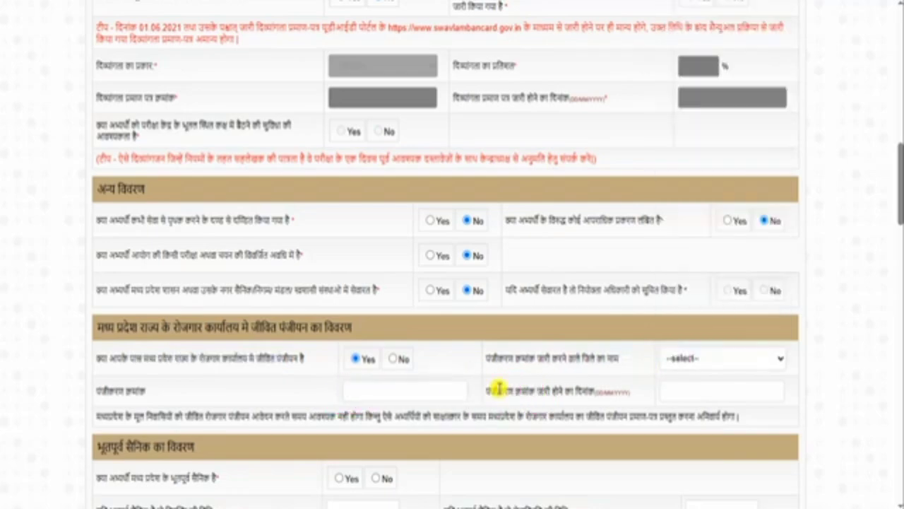
drag(498, 390, 550, 391)
click(669, 390)
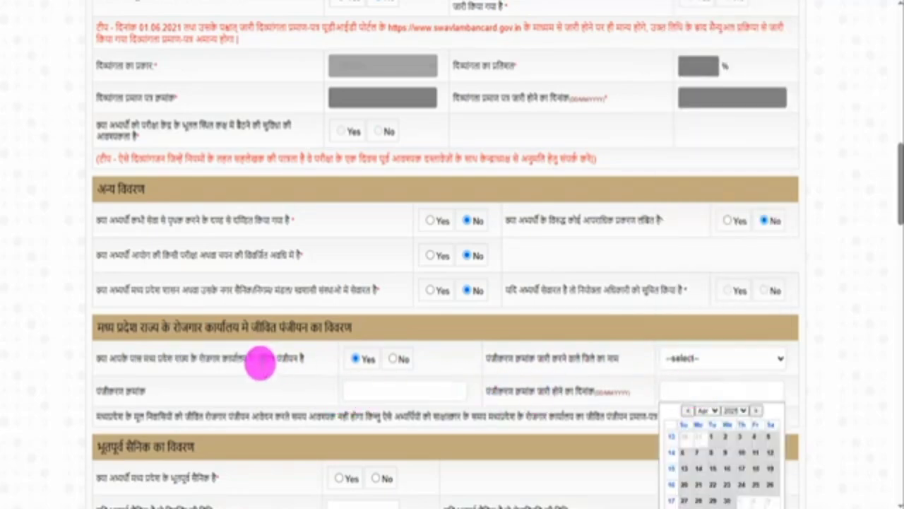
click(393, 358)
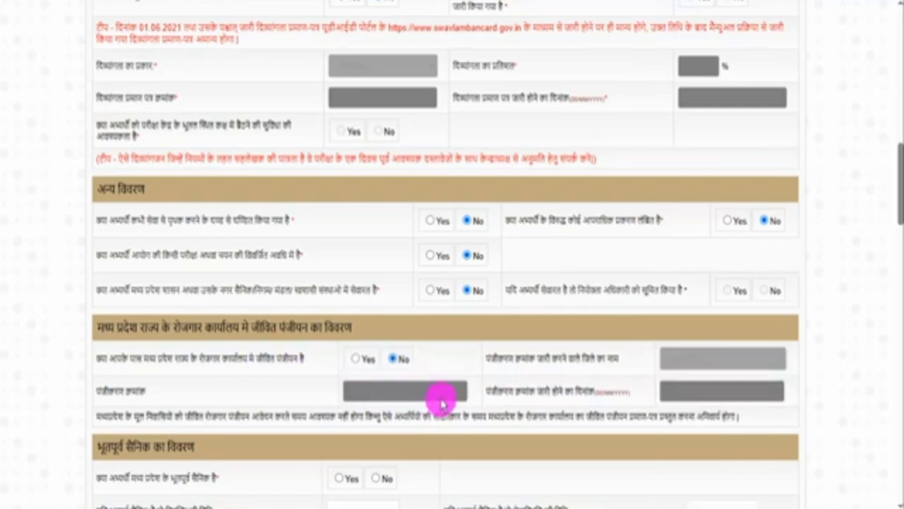
- Go through the ex-serviceman appointment date, retirement date and experience fields with Yes chosen, and set the ex-serviceman answer to No
scroll(440, 396, down, 4)
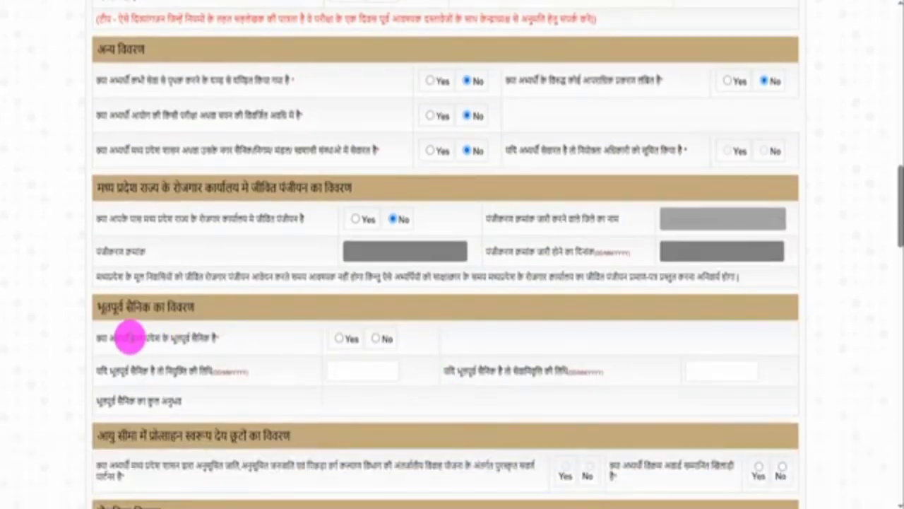
drag(118, 338, 339, 341)
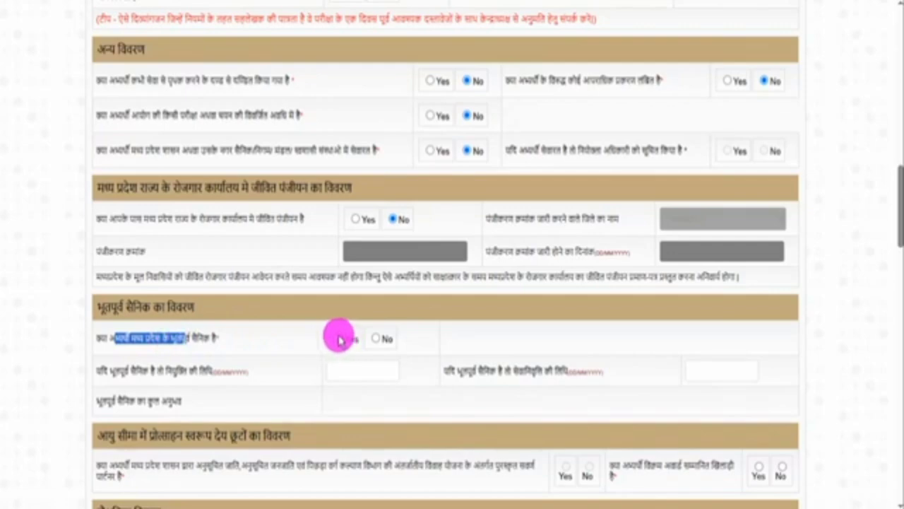
click(339, 339)
drag(115, 367, 250, 375)
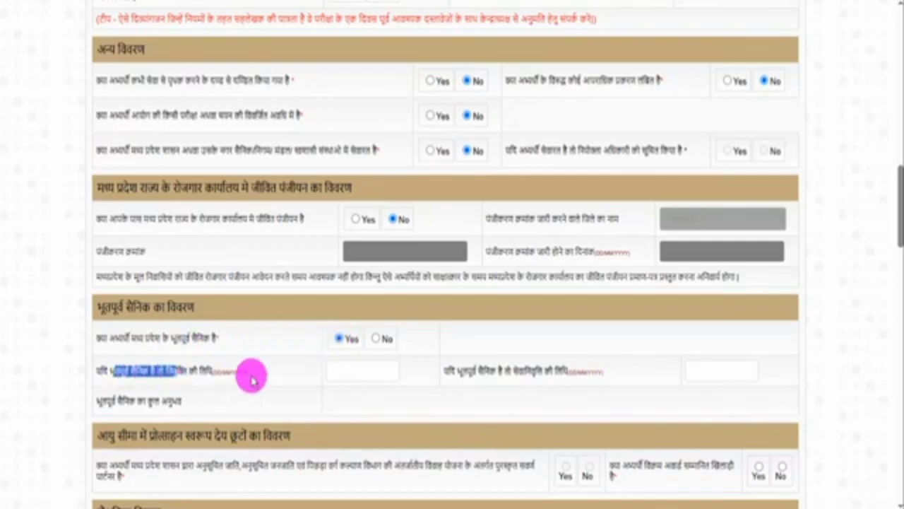
click(347, 368)
drag(111, 401, 159, 401)
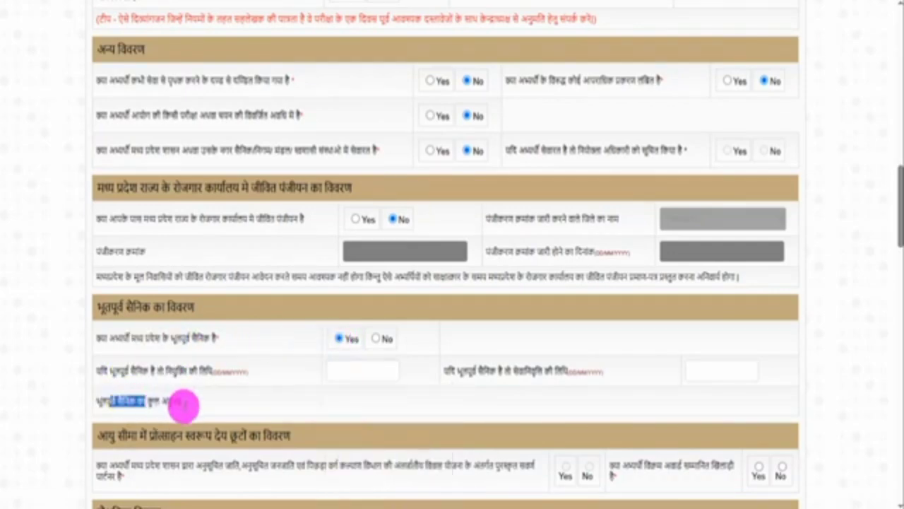
drag(458, 371, 727, 369)
click(720, 370)
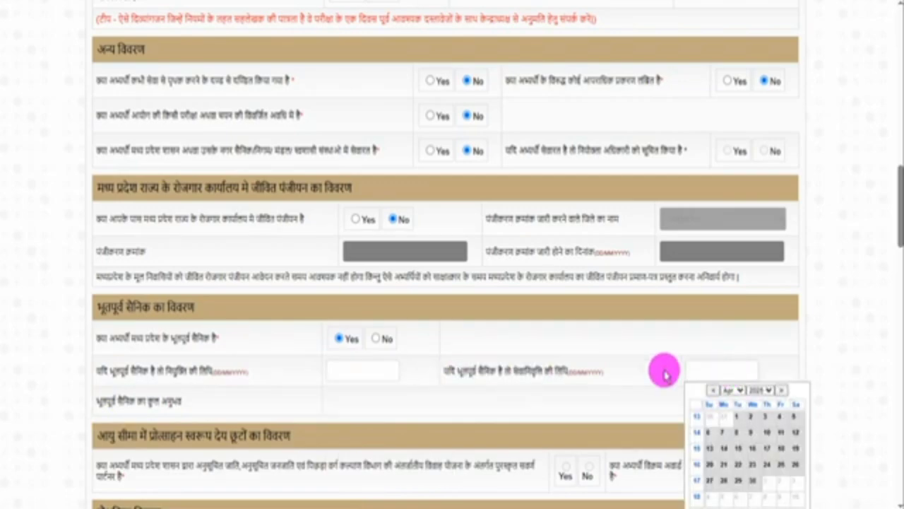
click(377, 340)
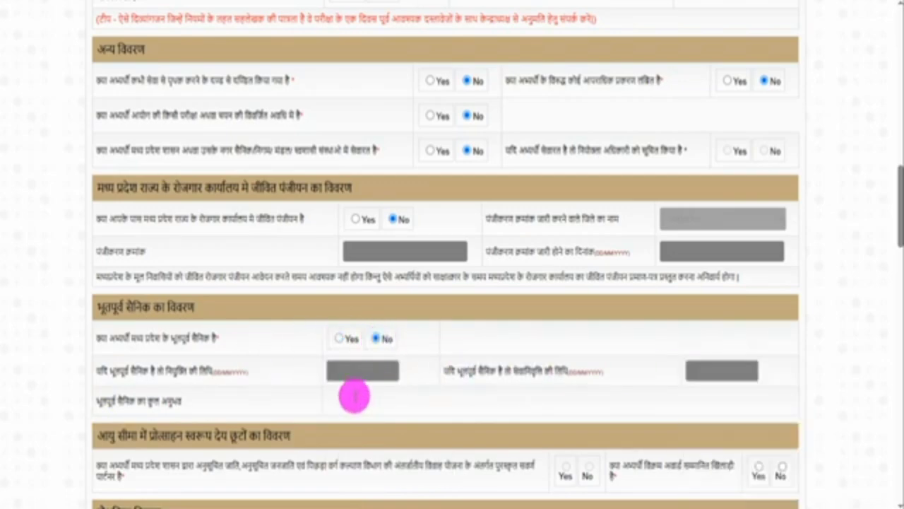
- Review the inter-caste marriage scheme question in the age relaxation section and answer No to the Vikram Award sportsperson question
scroll(313, 345, down, 3)
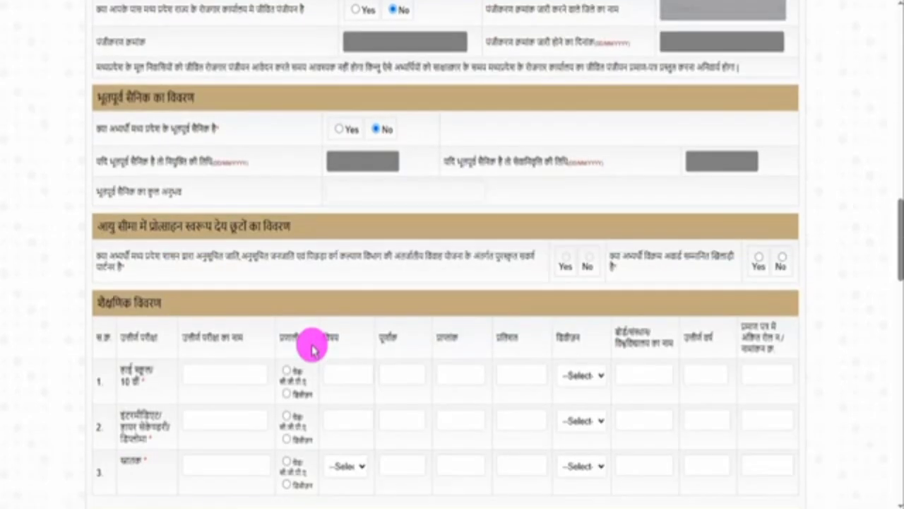
drag(175, 256, 567, 263)
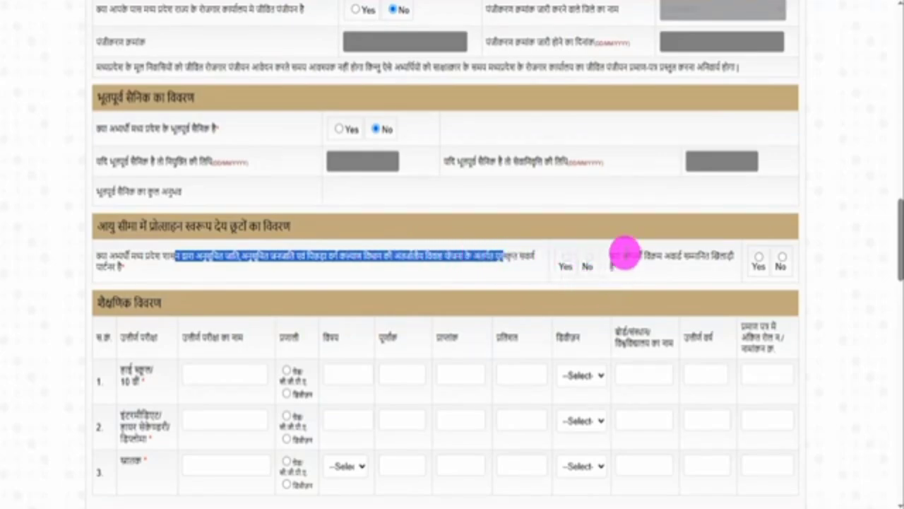
drag(623, 256, 781, 261)
click(782, 259)
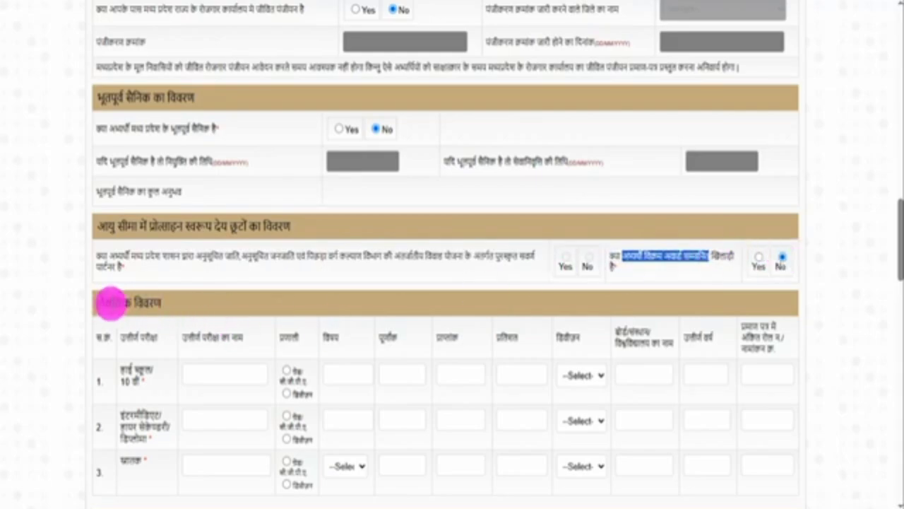
- Go through the High School/10th row's exam name, system and subject fields, and enter 600 as total marks and 450 as marks obtained
drag(99, 301, 238, 317)
scroll(238, 322, down, 3)
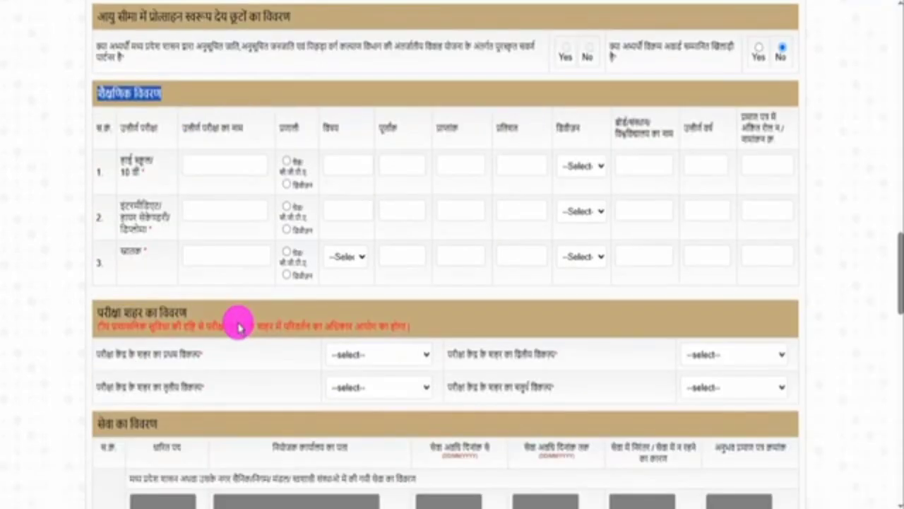
drag(124, 162, 143, 171)
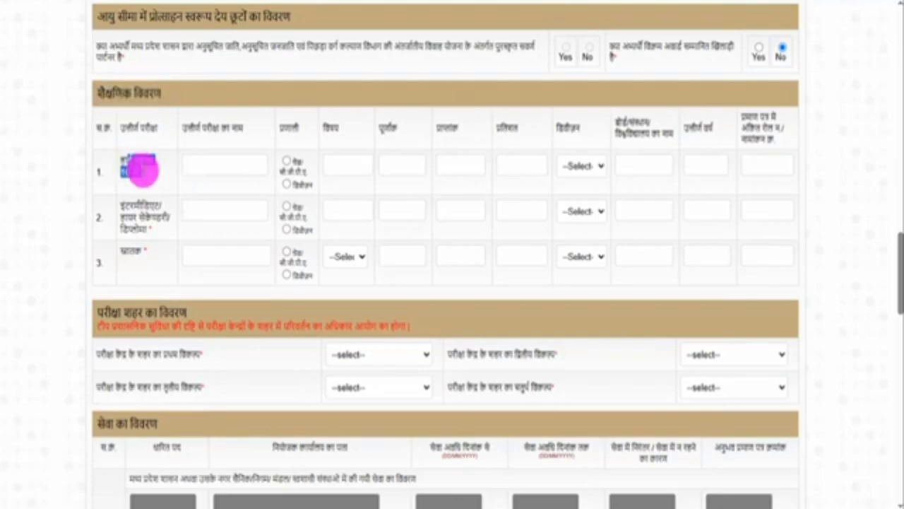
drag(201, 127, 214, 128)
click(214, 167)
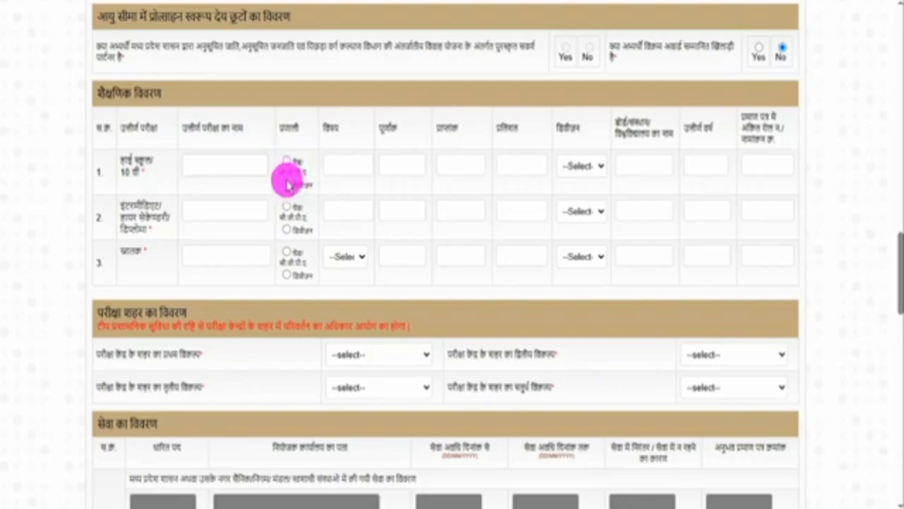
click(347, 161)
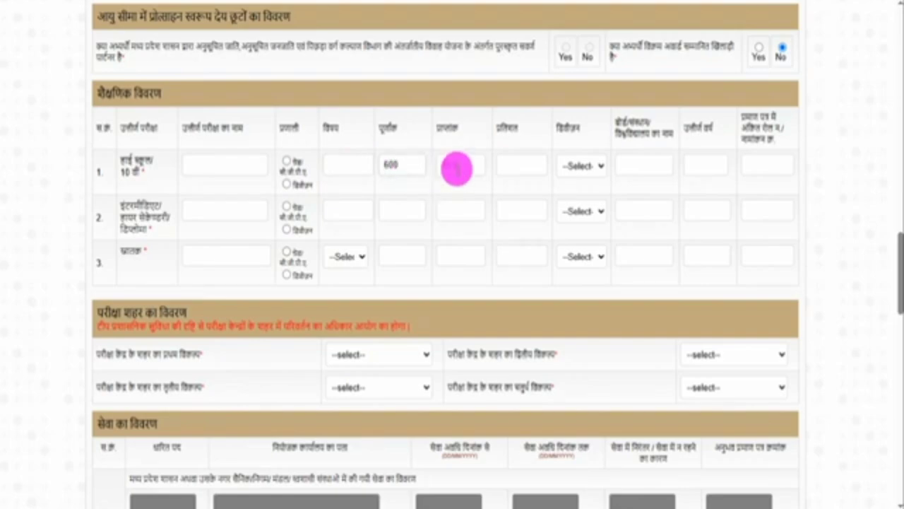
text(450)
key(Tab)
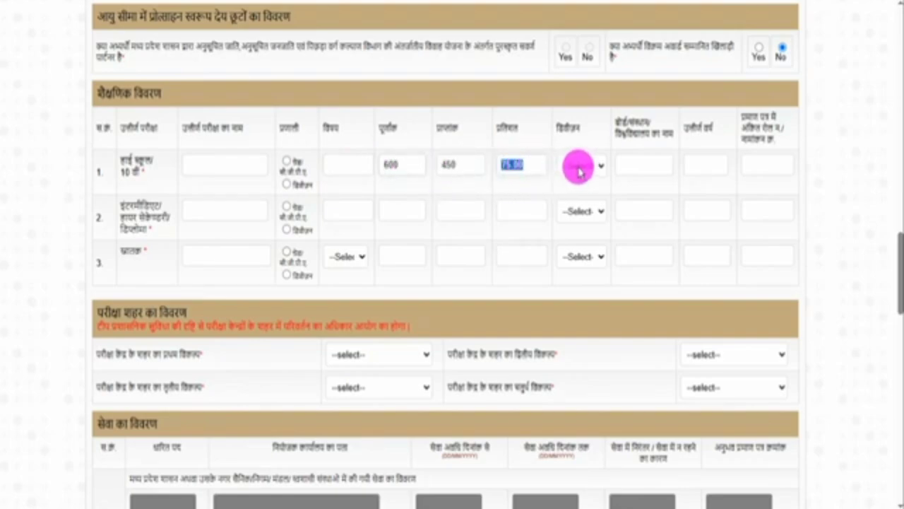